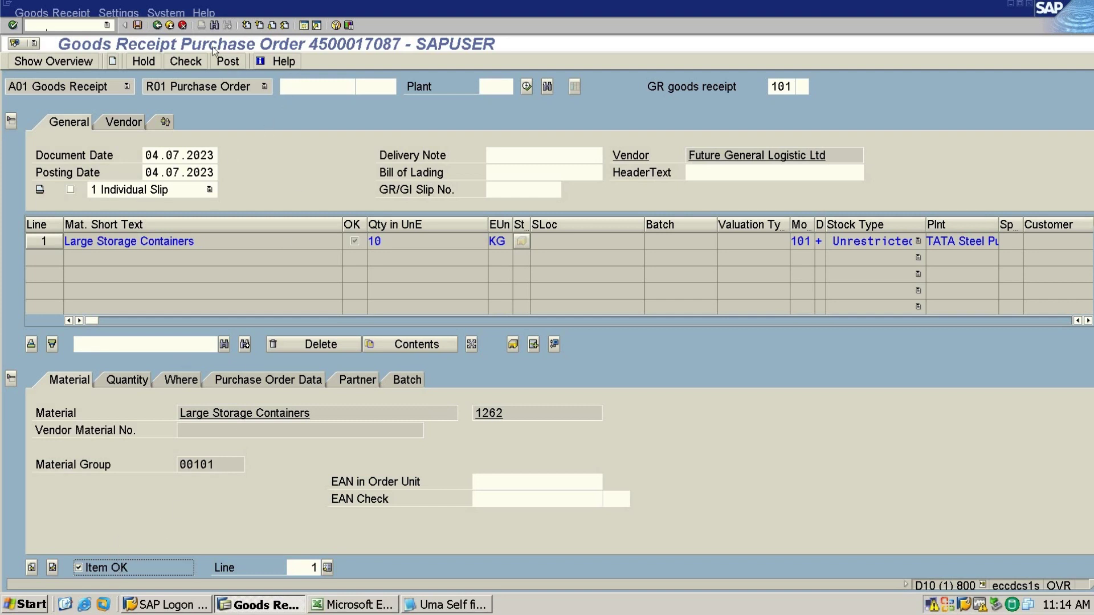
# - Check the goods receipt, then set the item's storage location to ZPUN
pyautogui.click(186, 62)
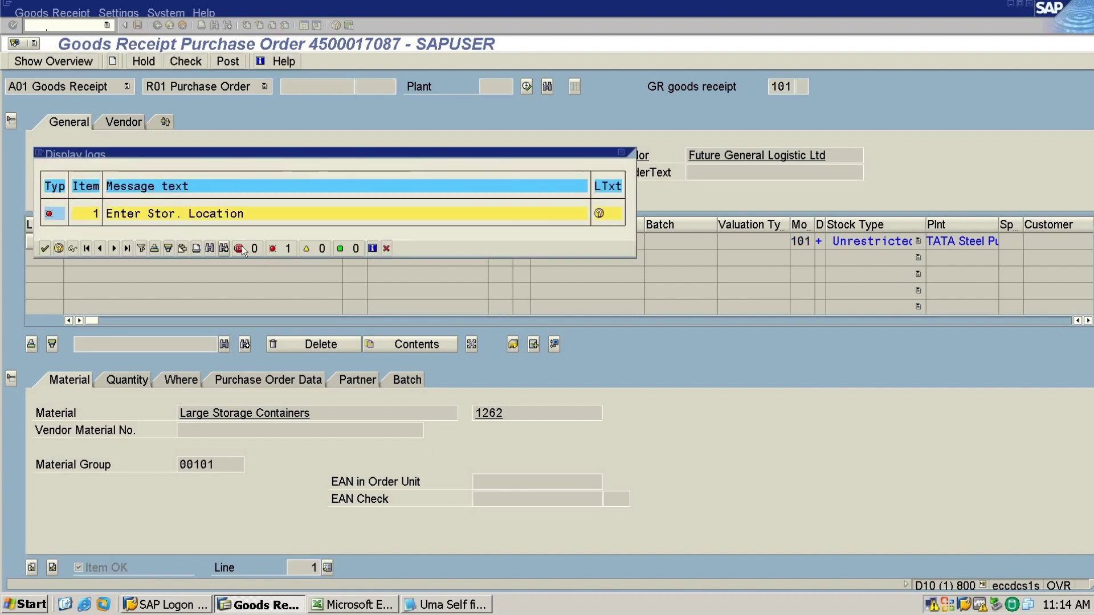
pyautogui.click(44, 248)
pyautogui.click(177, 382)
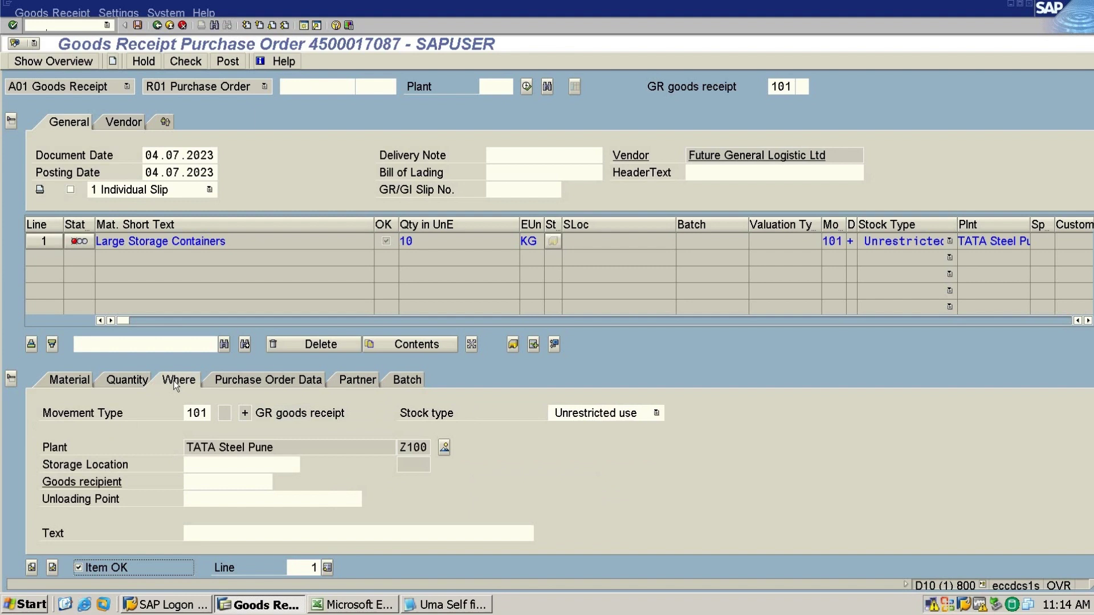
pyautogui.click(200, 464)
pyautogui.write('z')
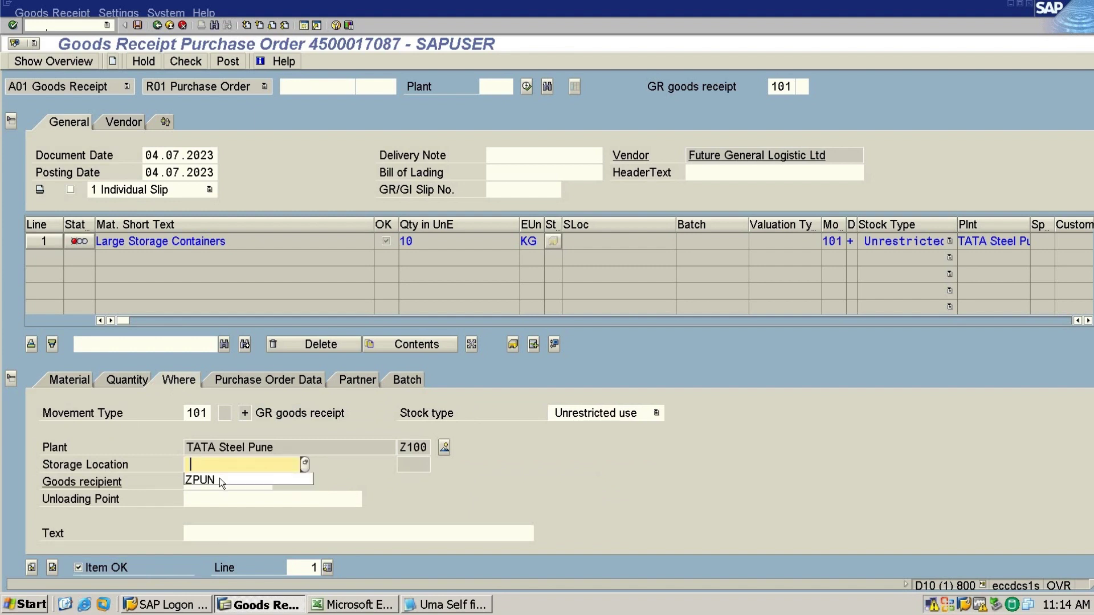
pyautogui.click(216, 480)
pyautogui.press('Return')
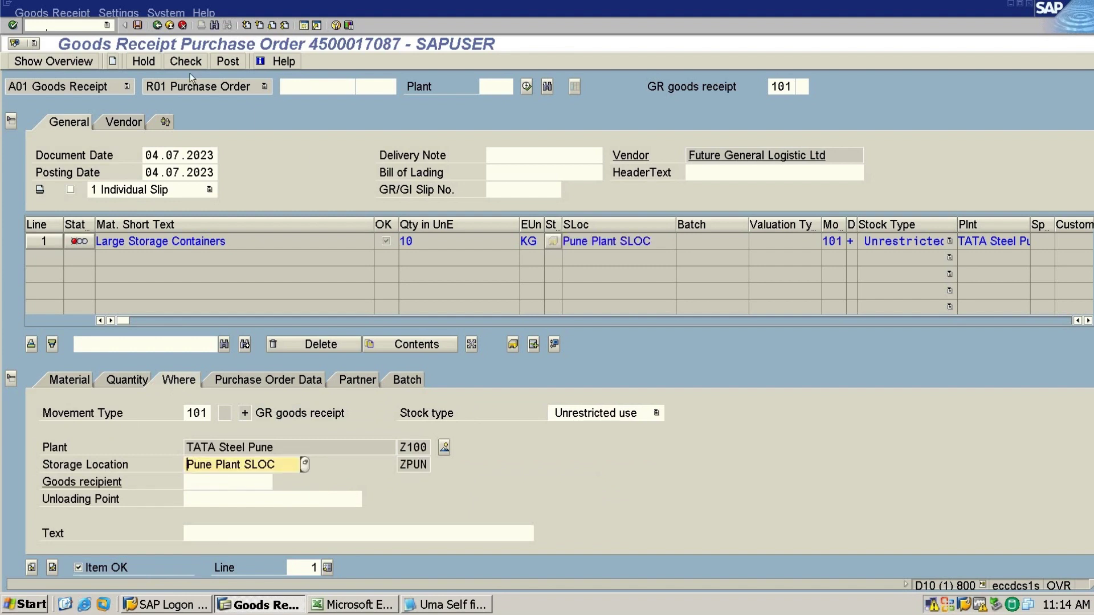
pyautogui.click(185, 61)
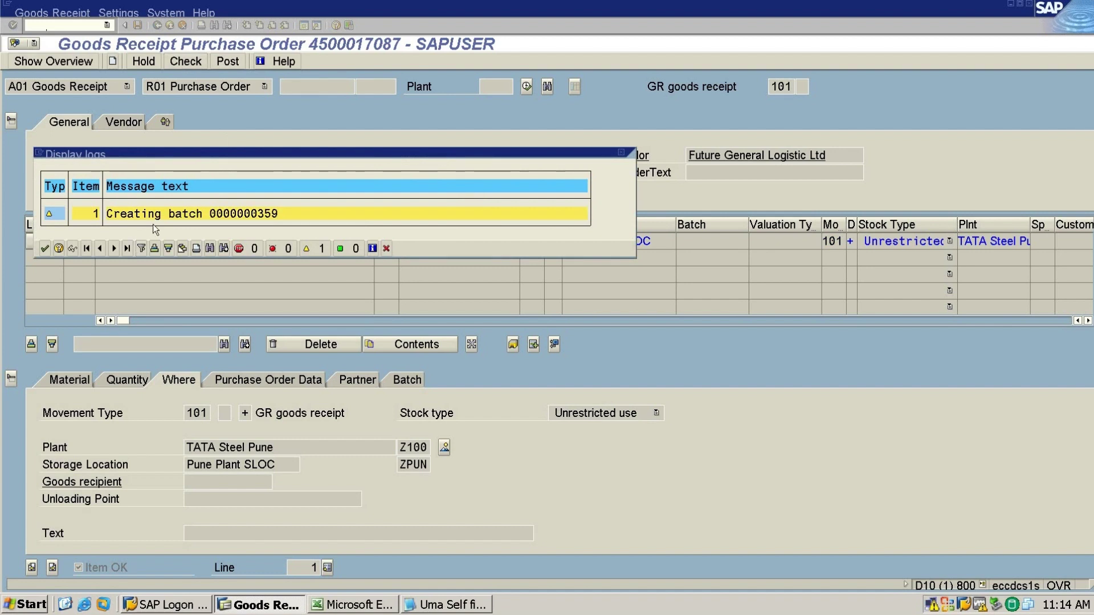
pyautogui.click(45, 248)
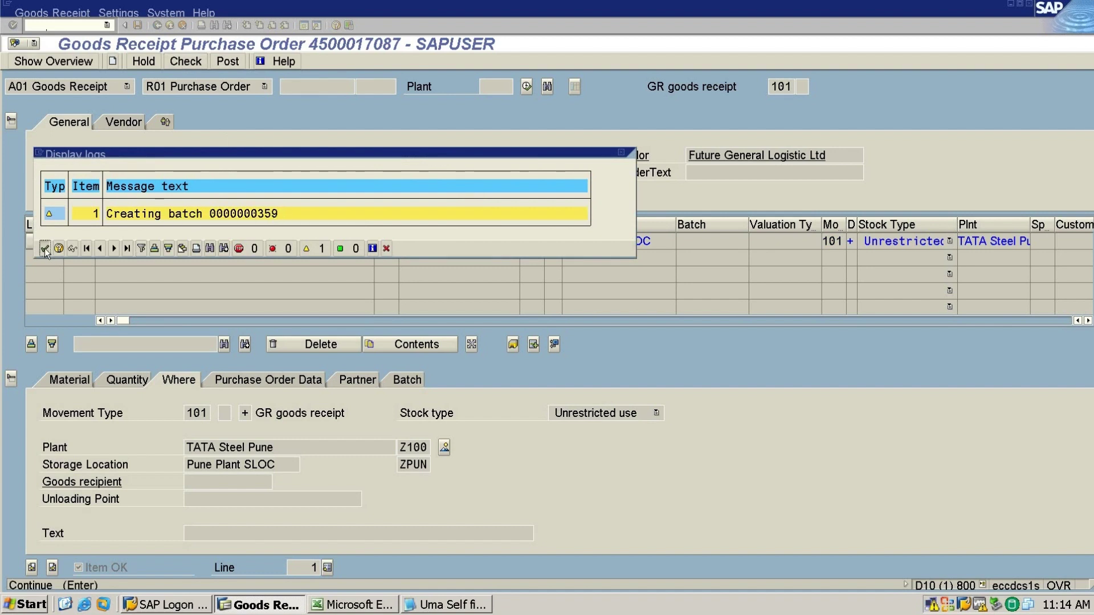
pyautogui.click(406, 380)
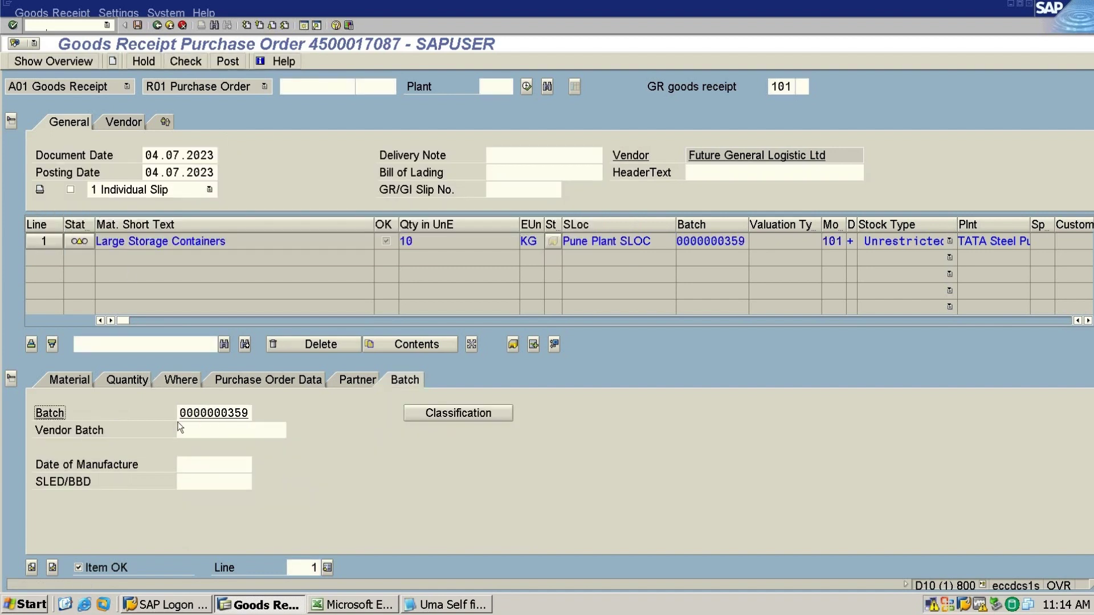
pyautogui.click(196, 61)
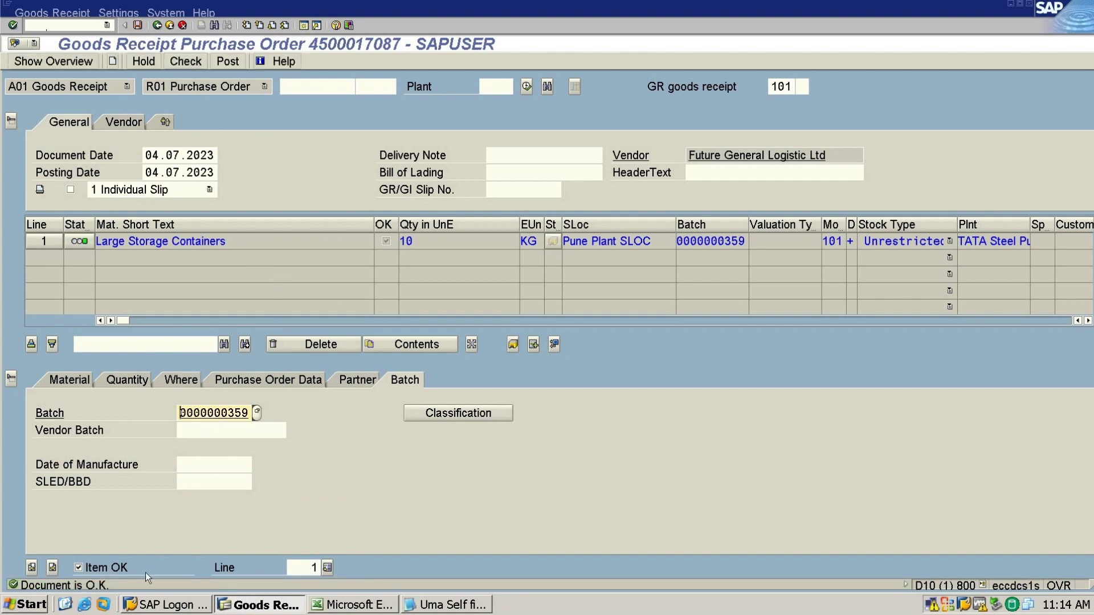
# - Try posting the goods receipt, dismiss the period 007 2023 not-open error, and open a new session
pyautogui.click(236, 62)
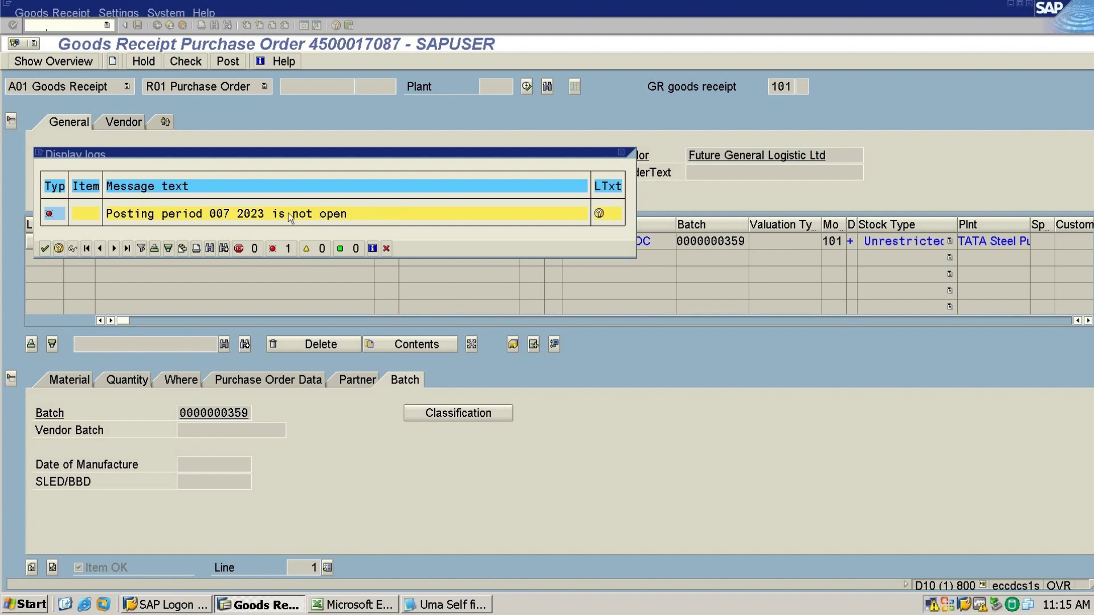
pyautogui.click(387, 249)
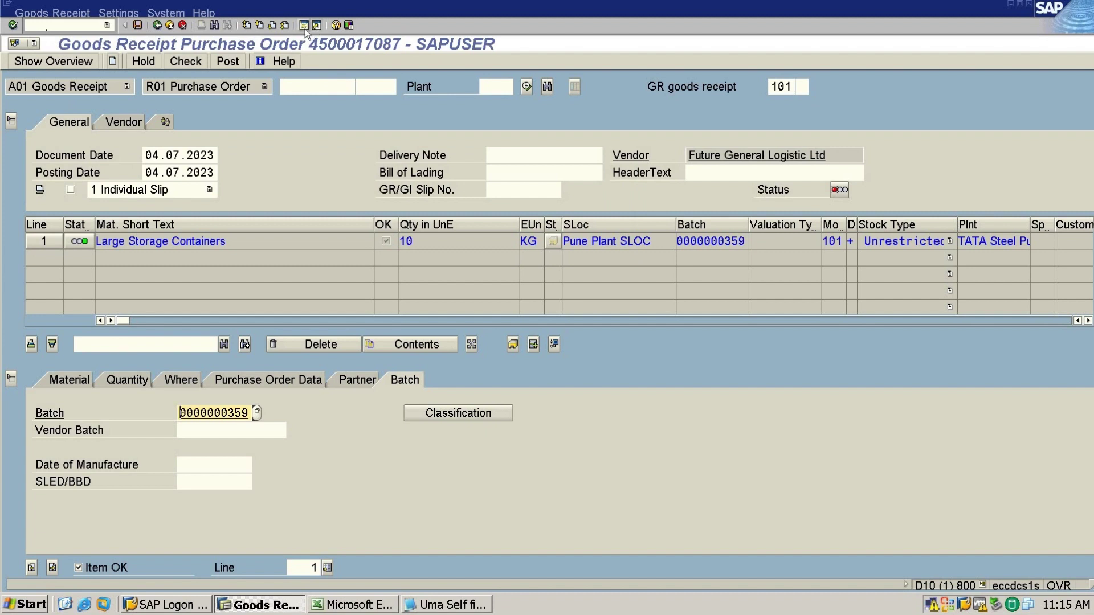
pyautogui.click(305, 29)
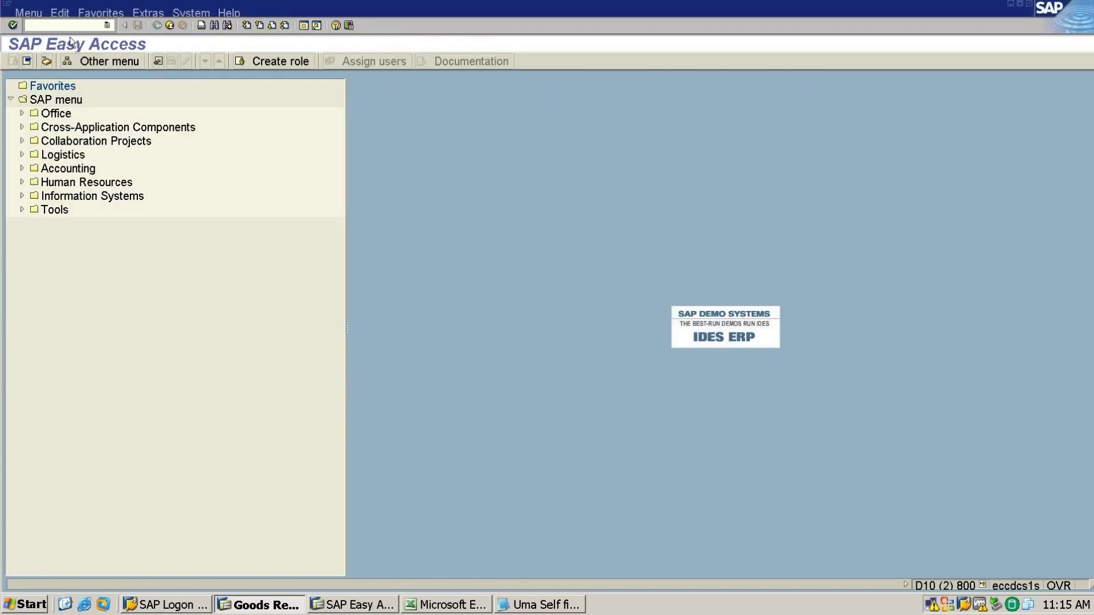
# - Look up transaction OBBO in the Notepad error-fix notes and return to SAP Easy Access
pyautogui.click(62, 25)
pyautogui.click(550, 605)
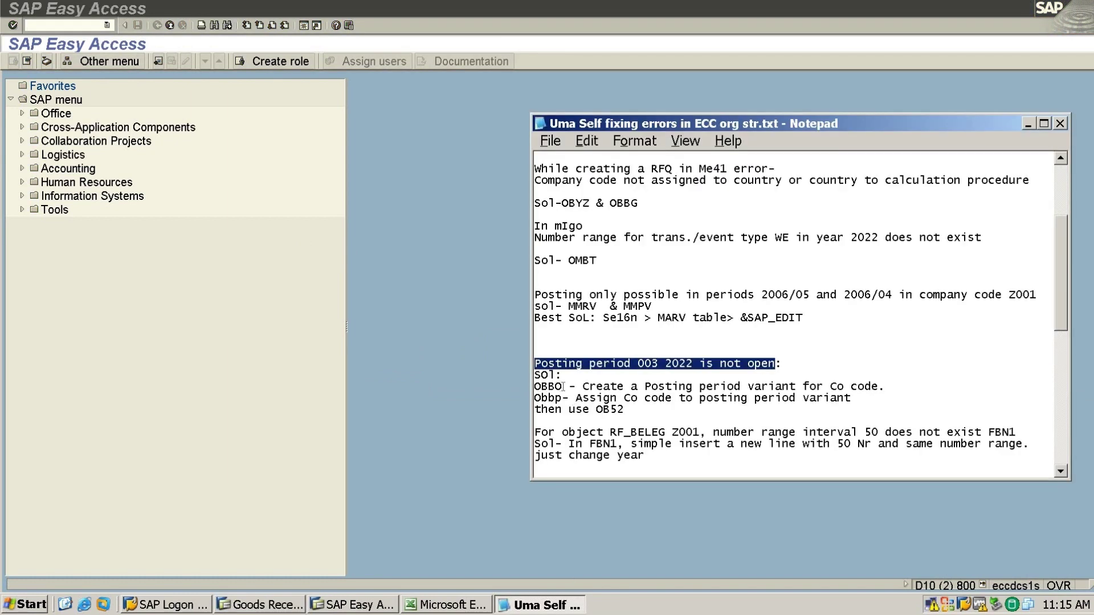
pyautogui.doubleClick(546, 386)
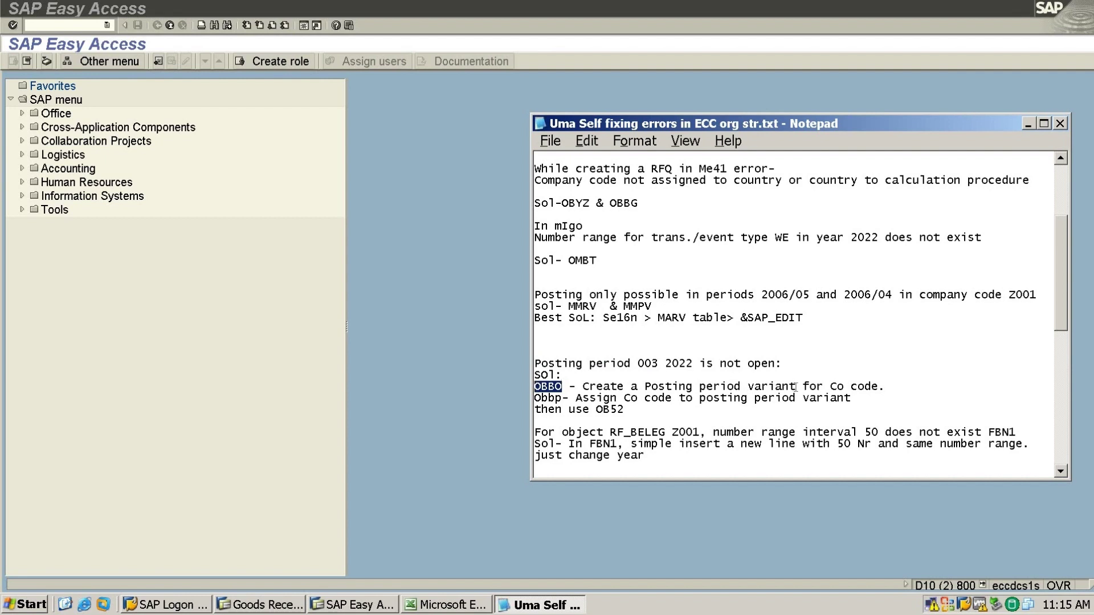
pyautogui.click(446, 282)
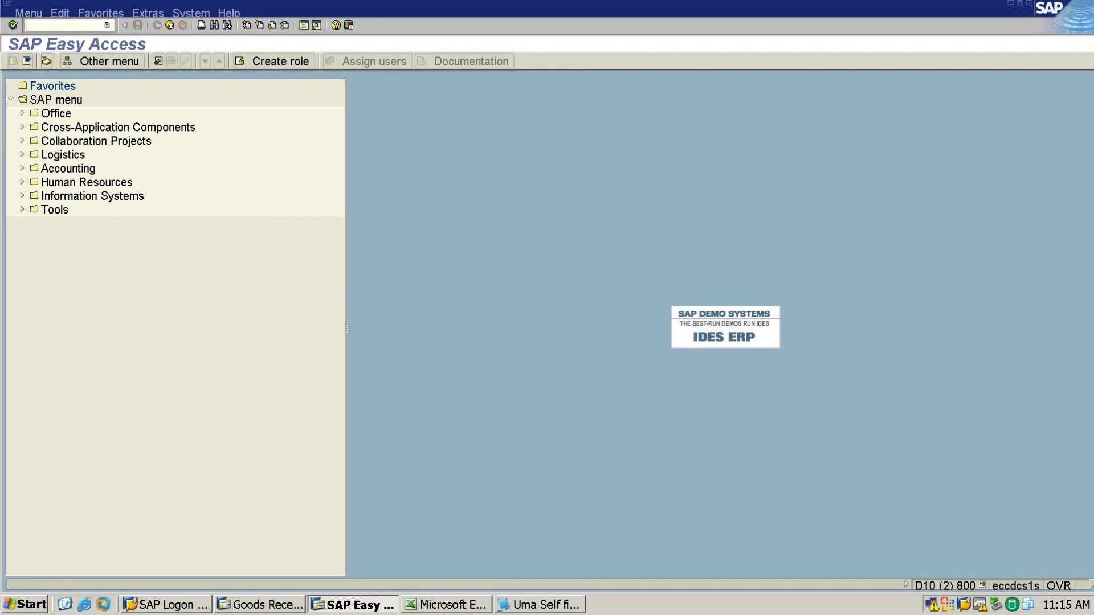
# - In OBBO, add a new variant ZCC1 named 'Variant for Zcc1'
pyautogui.write('n')
pyautogui.write('bbo')
pyautogui.press('Return')
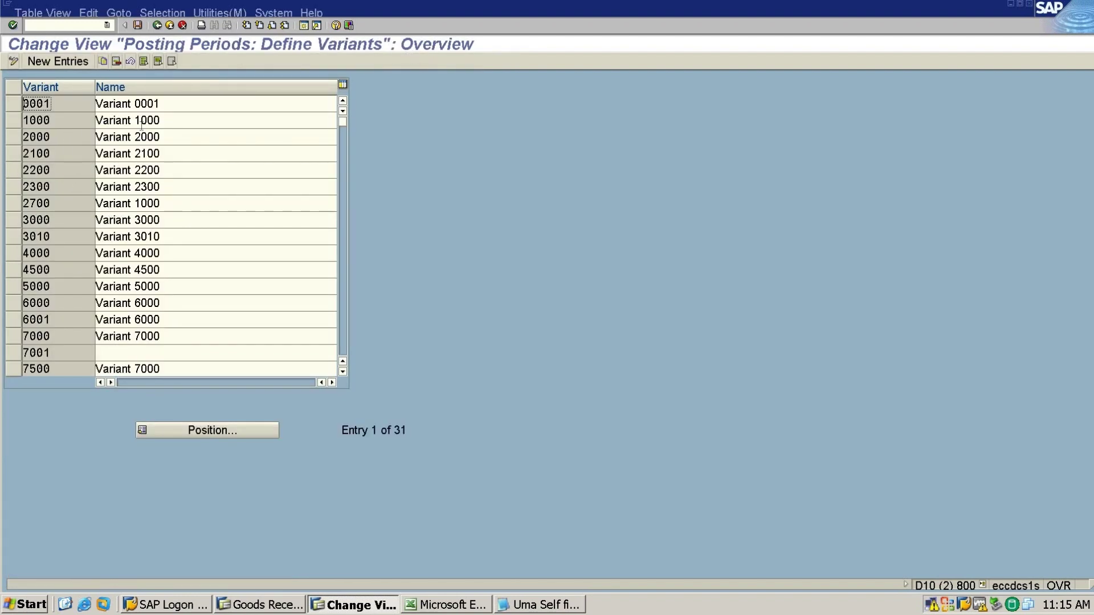
pyautogui.click(67, 63)
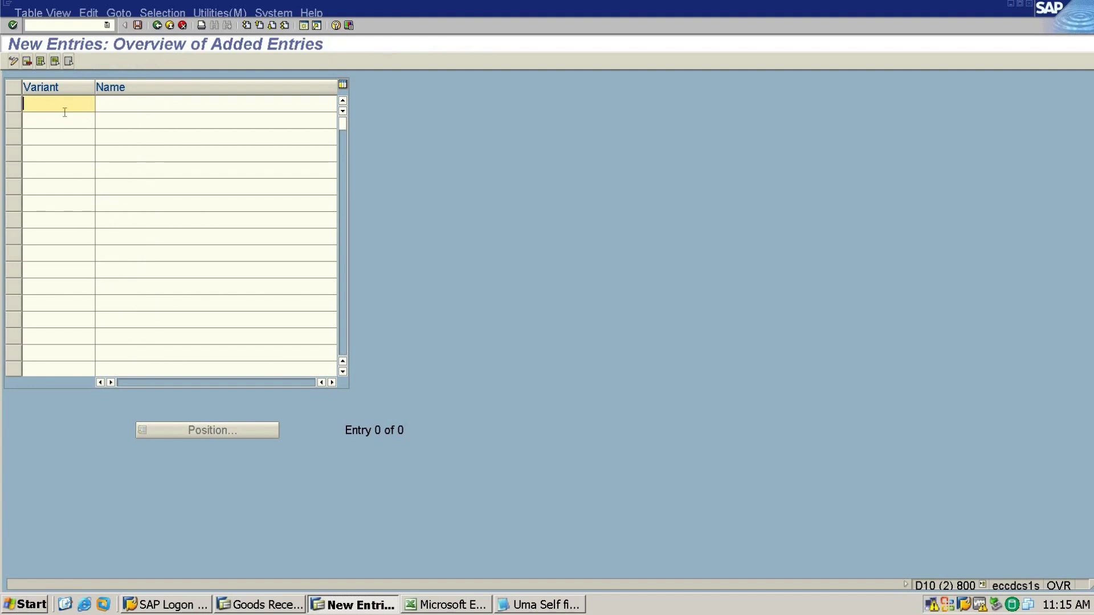
pyautogui.write('Z')
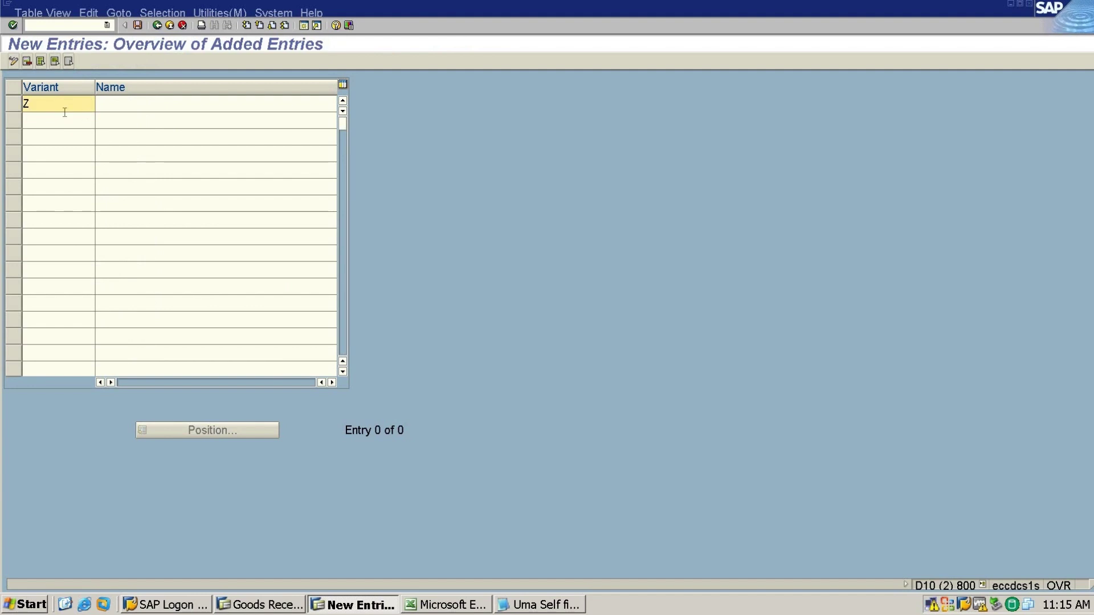
pyautogui.write('CC1')
pyautogui.press('Tab')
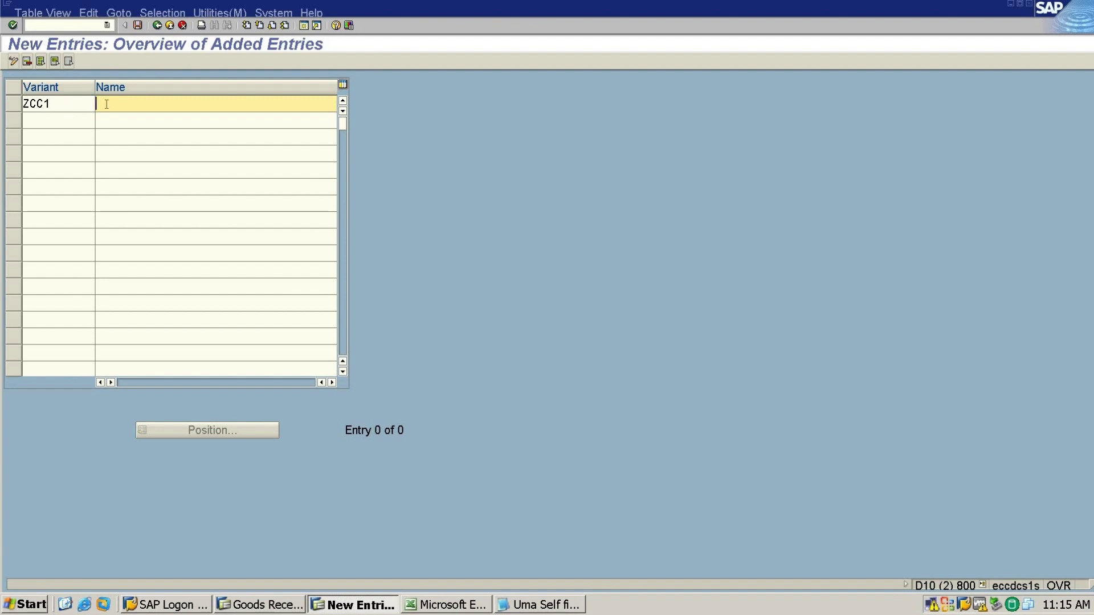
pyautogui.write('Variant for Zcc')
pyautogui.press('Return')
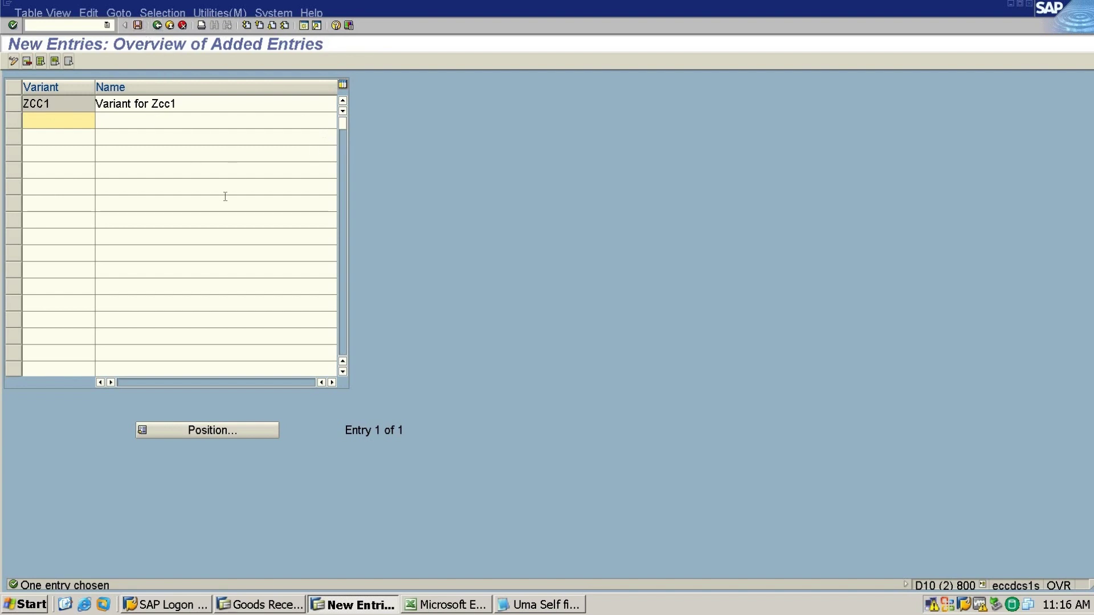
# - Save the ZCC1 variant under the customizing request and return to the variant list
pyautogui.click(140, 27)
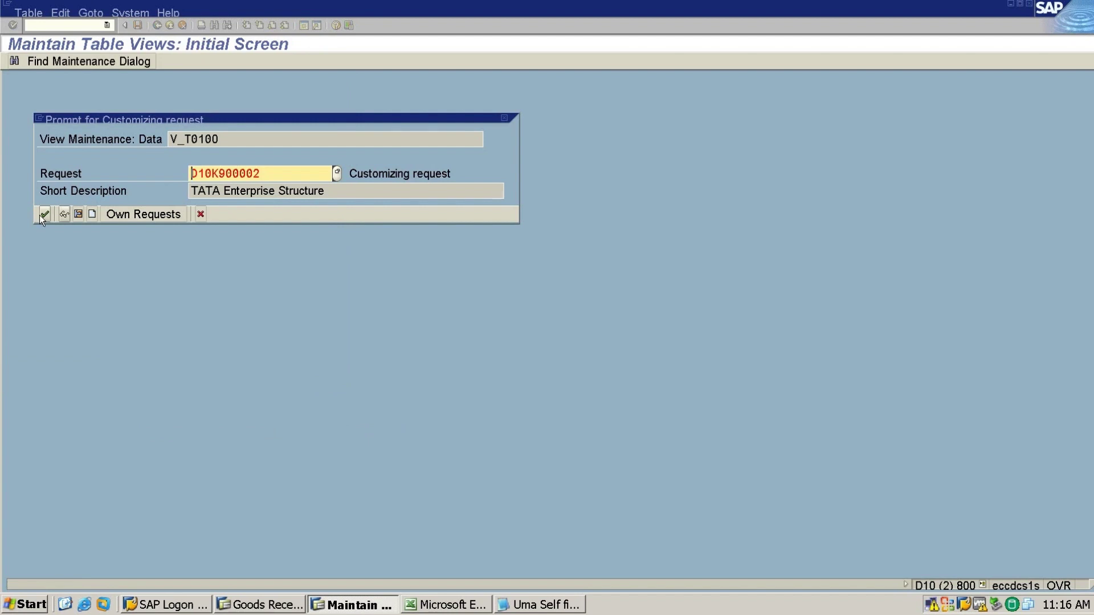
pyautogui.click(43, 215)
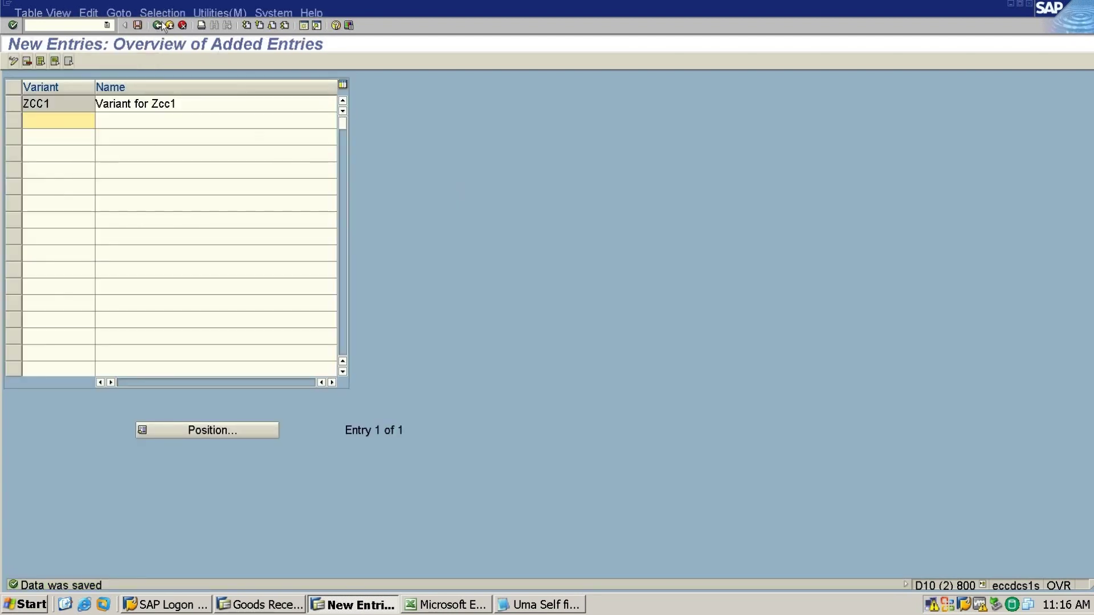
pyautogui.click(160, 25)
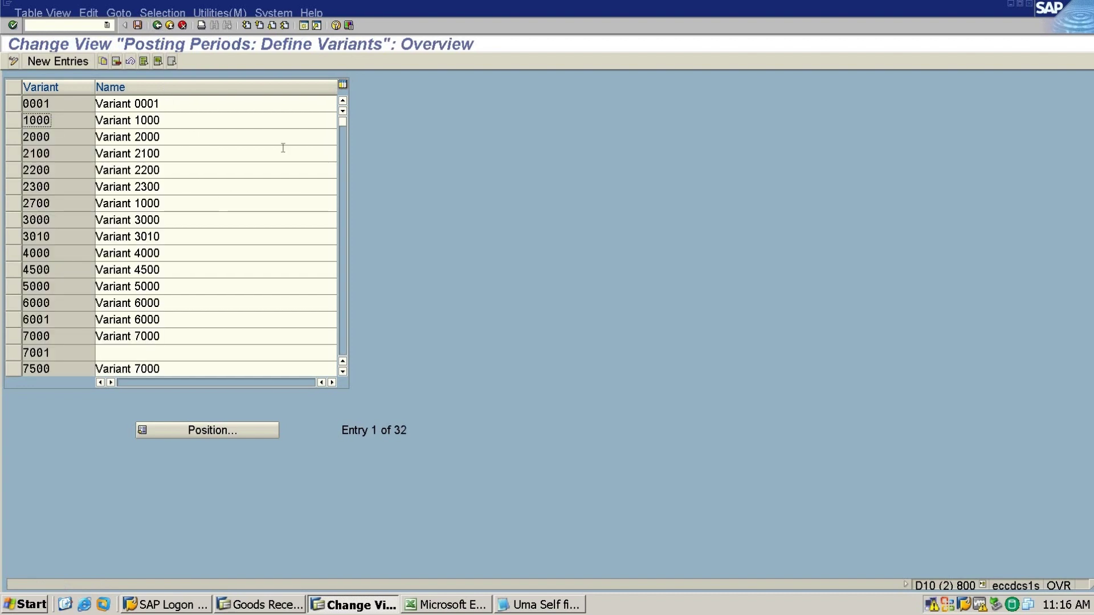
pyautogui.scroll(-3, 275, 283)
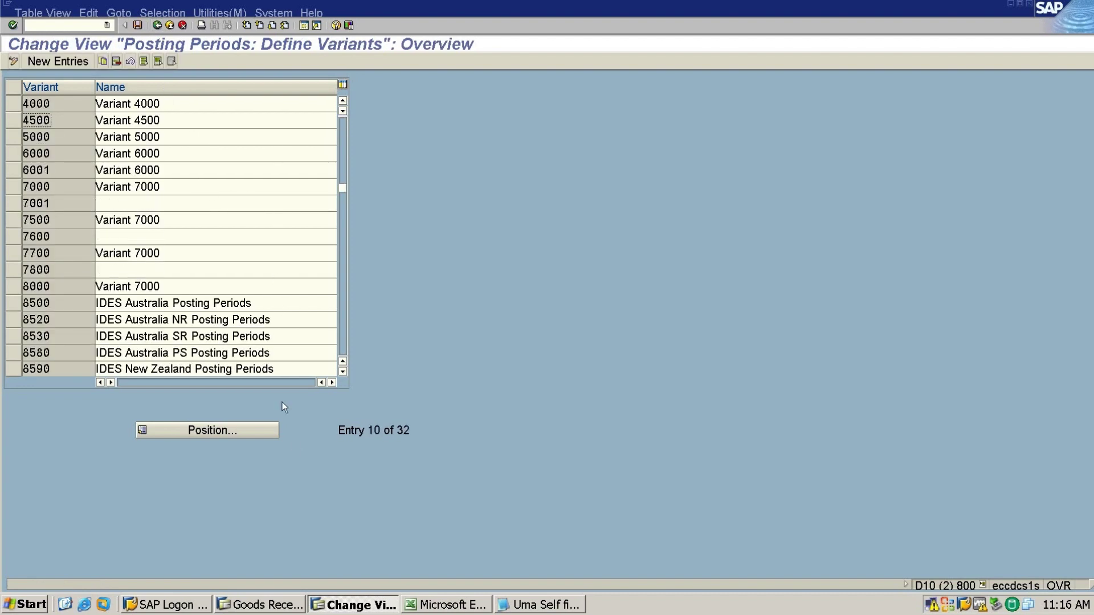
pyautogui.click(536, 605)
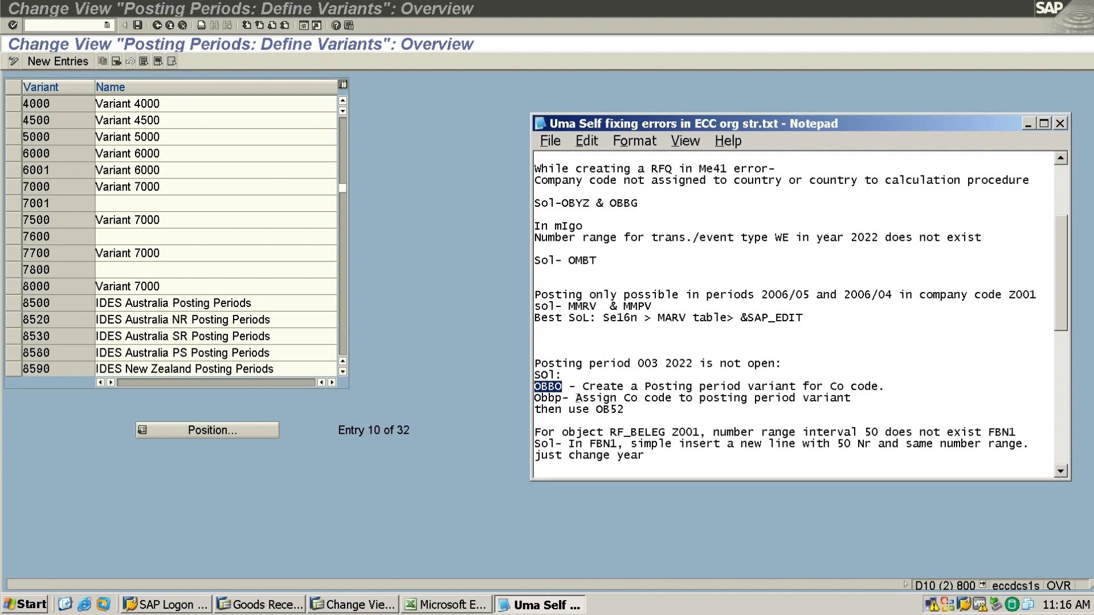
pyautogui.moveTo(578, 398); pyautogui.dragTo(850, 391)
pyautogui.click(129, 107)
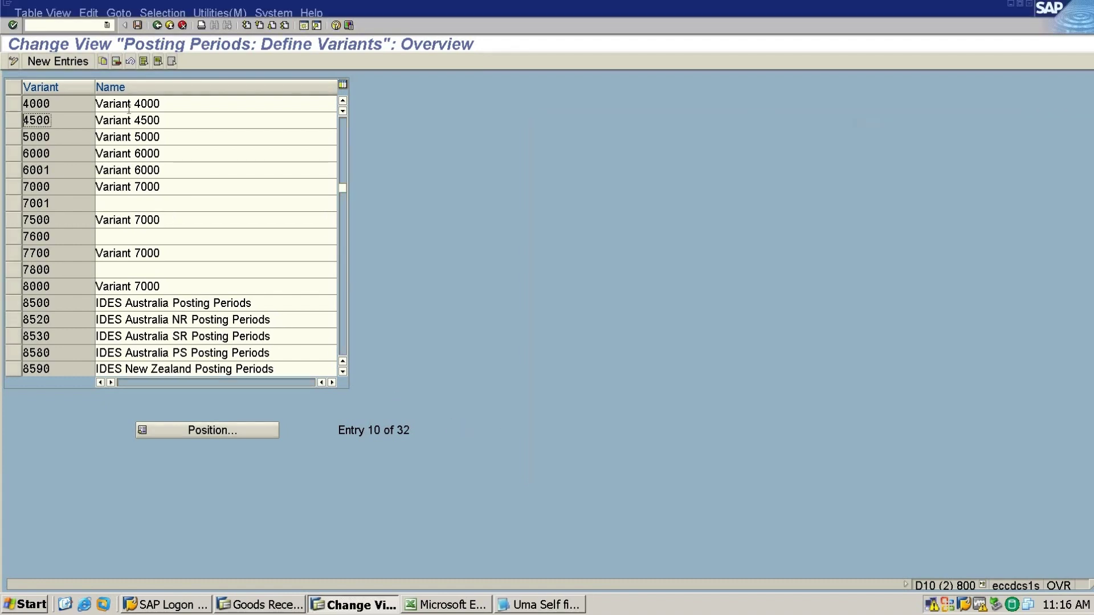
# - Open the company code to posting period variant assignments and jump to company code ZCC1
pyautogui.click(156, 27)
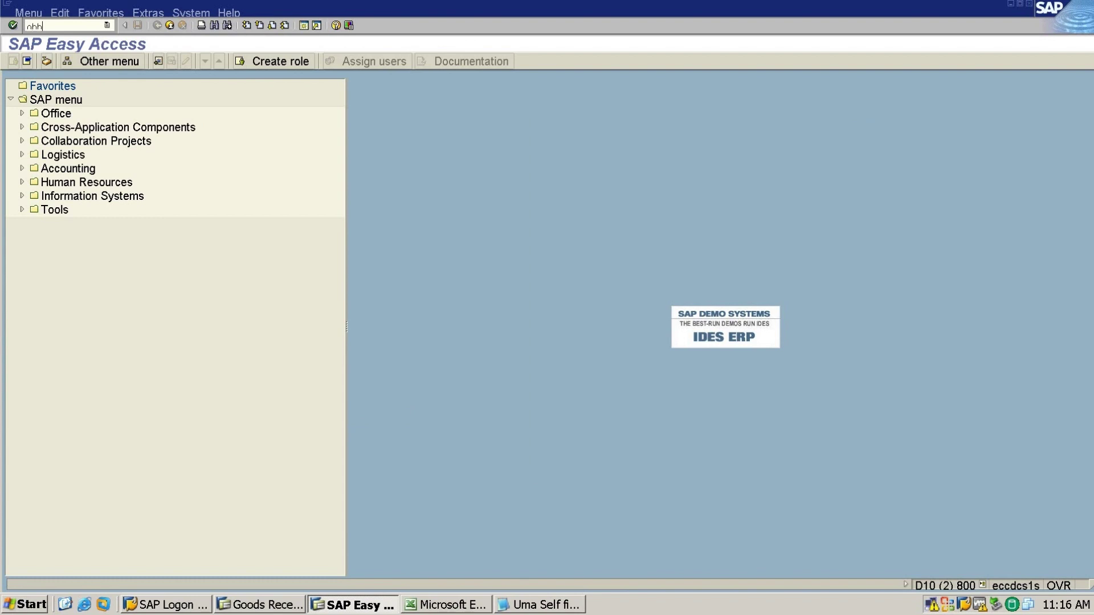
pyautogui.press('Return')
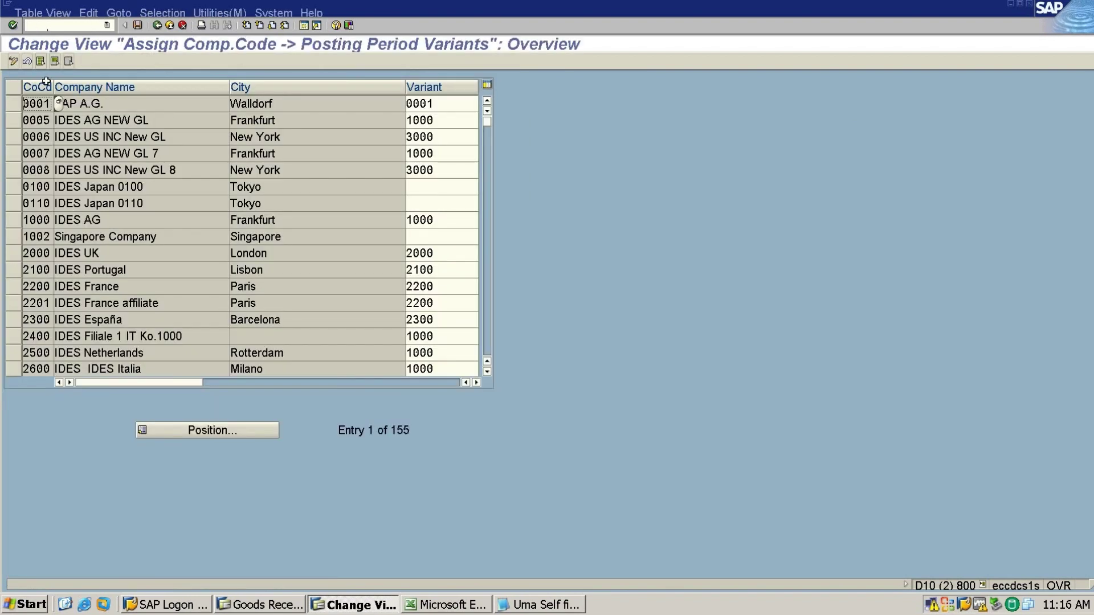
pyautogui.click(201, 428)
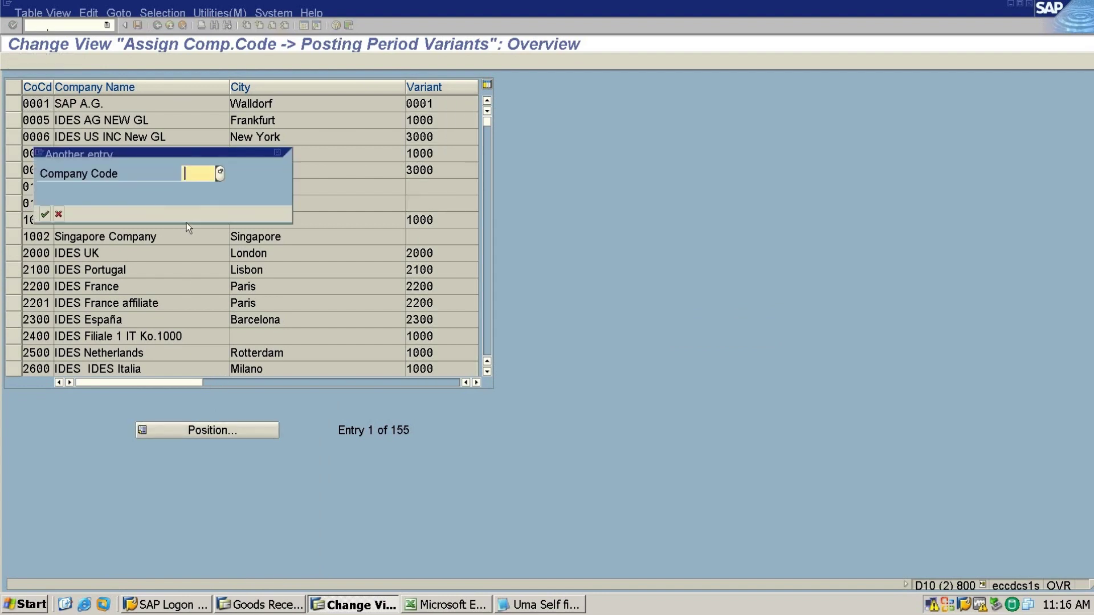
pyautogui.write('ZC')
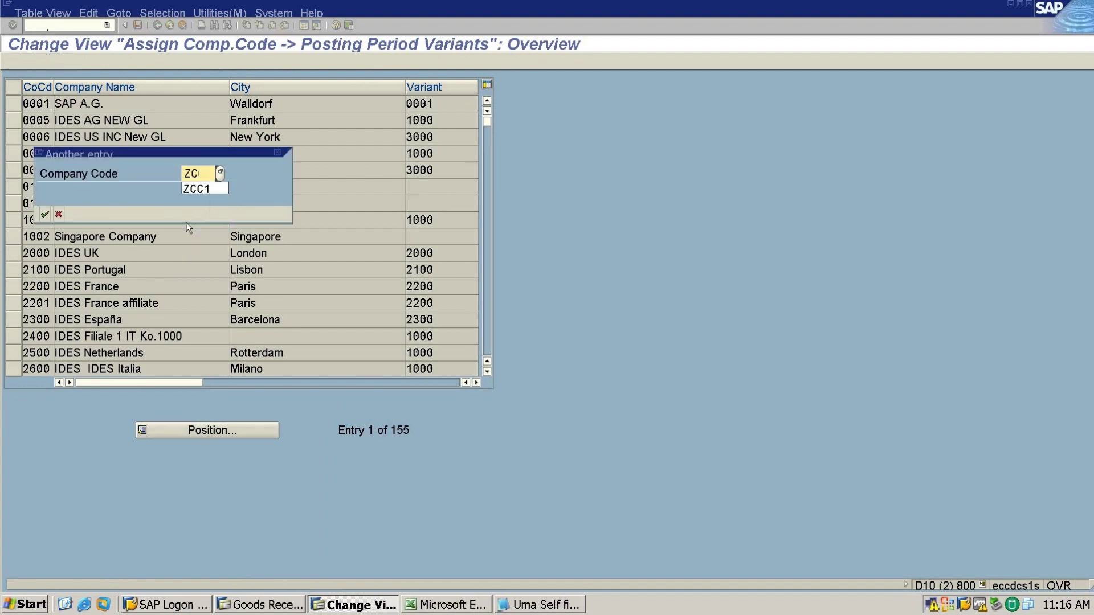
pyautogui.write('C1')
pyautogui.press('Return')
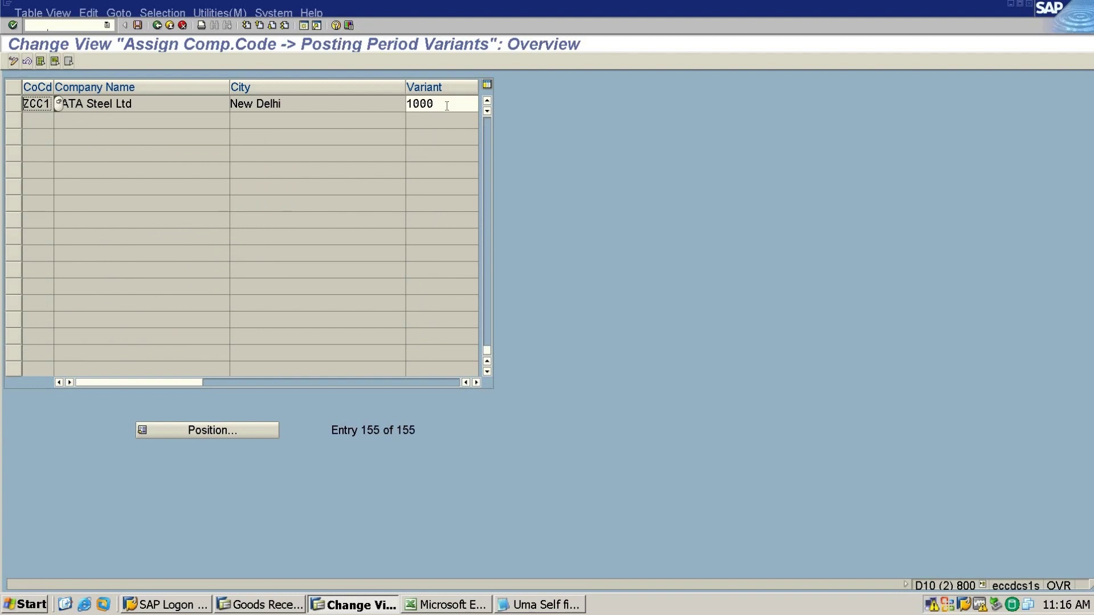
# - Replace variant 1000 with ZCC1 for company code ZCC1 and save under the customizing request
pyautogui.doubleClick(447, 105)
pyautogui.press('Delete')
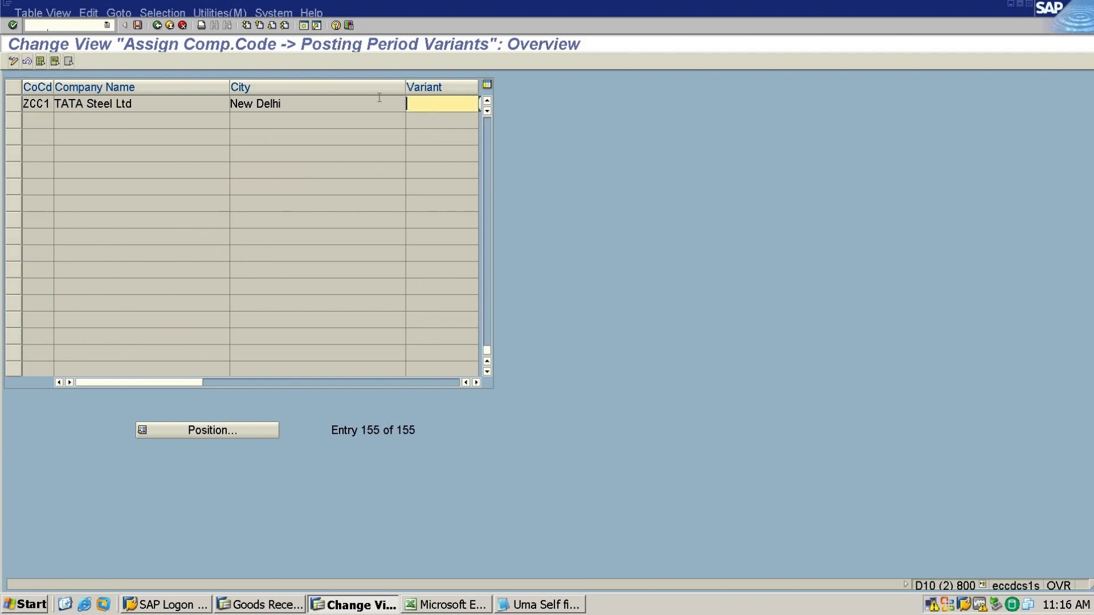
pyautogui.write('ZCC1')
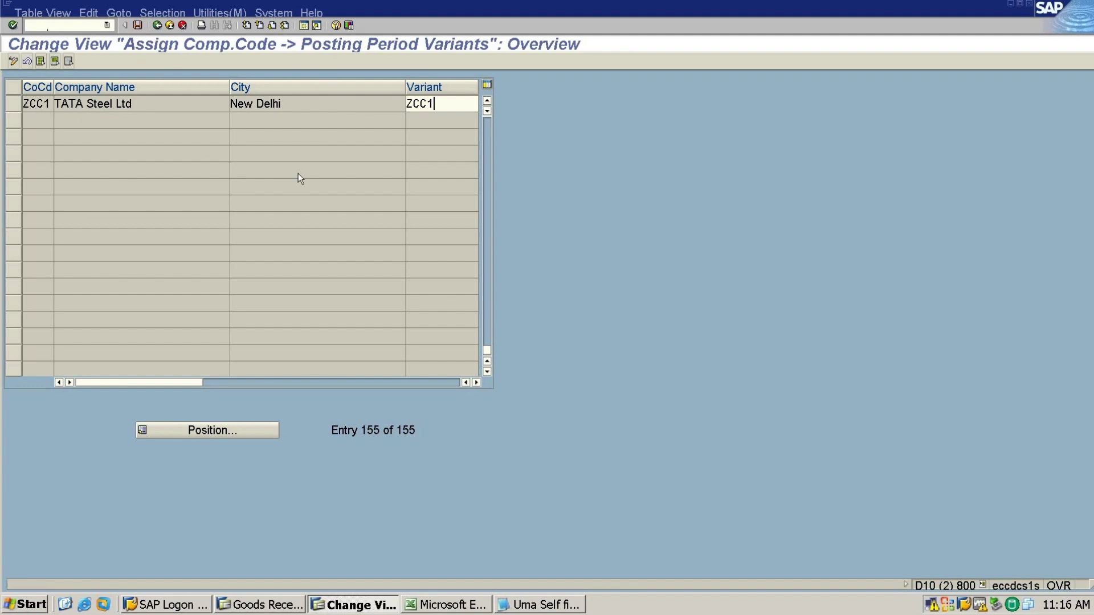
pyautogui.click(138, 26)
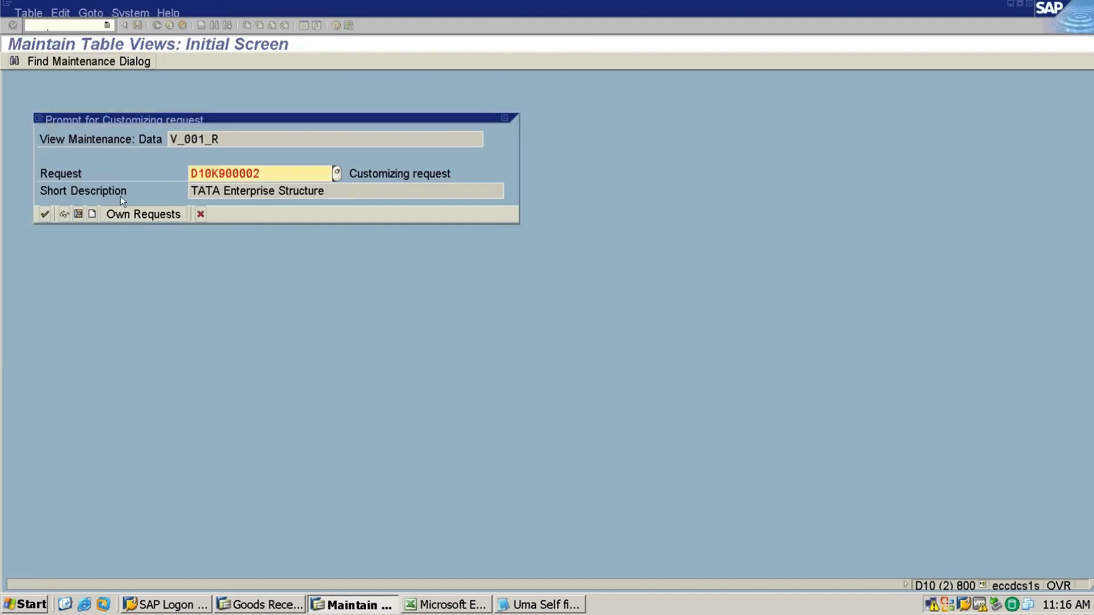
pyautogui.click(44, 214)
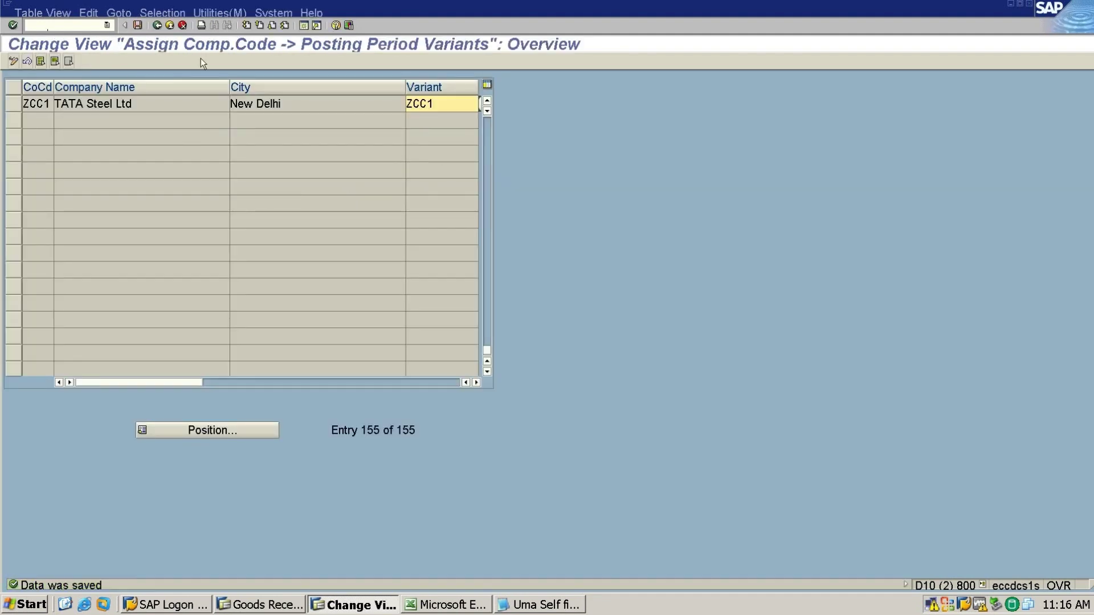
# - Reread the Notepad error-fix notes and enter ob52 in the SAP Easy Access command field
pyautogui.press('F3')
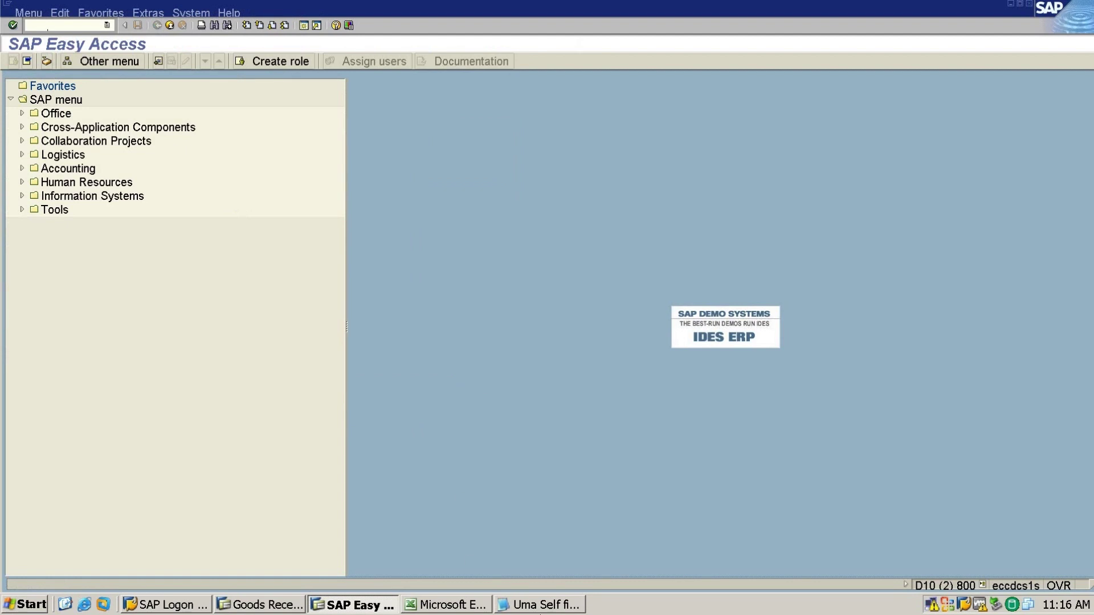
pyautogui.click(544, 605)
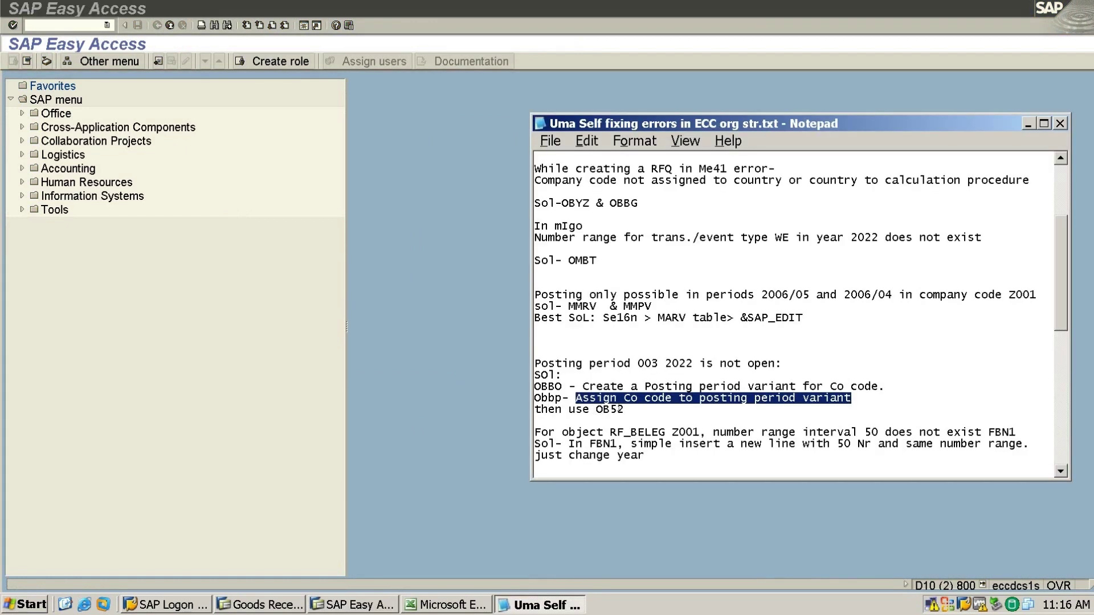
pyautogui.click(249, 261)
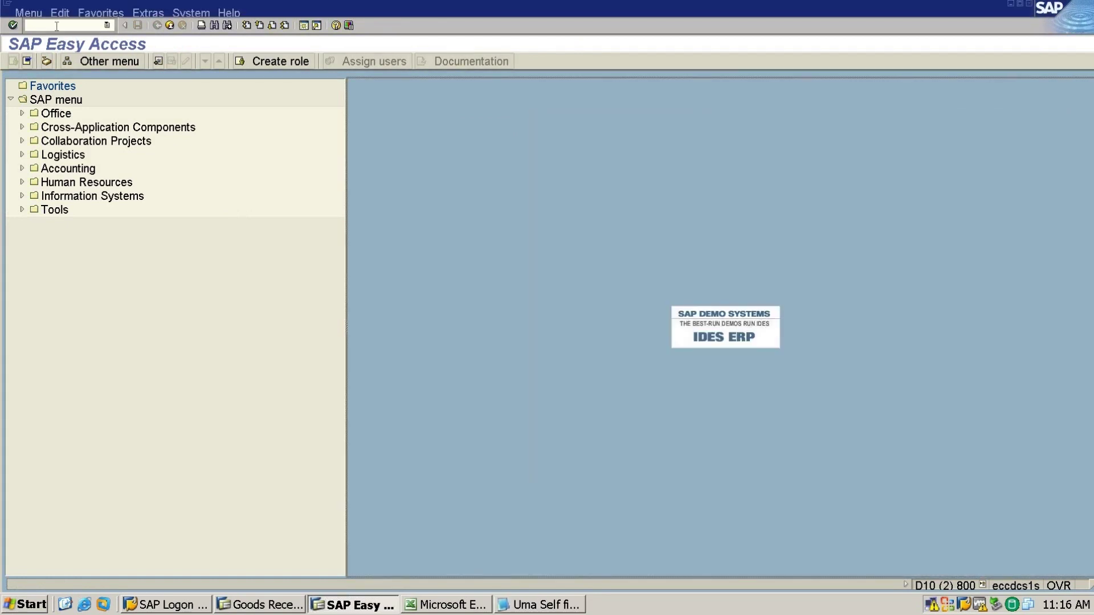
pyautogui.click(57, 26)
pyautogui.write('ob5')
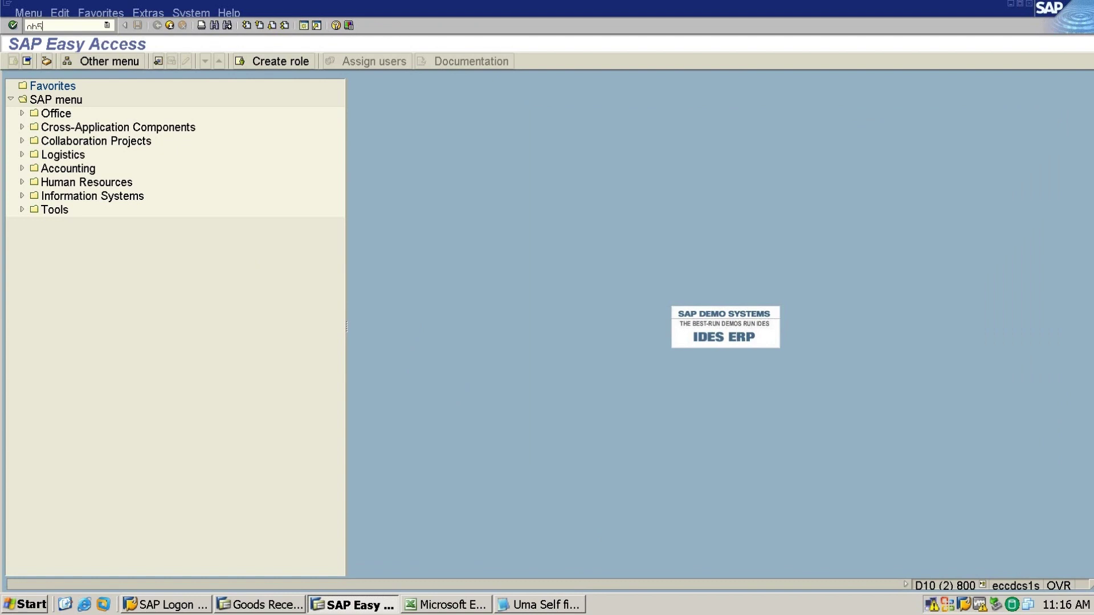
pyautogui.write('2')
# - Run OB52 and view the account type values for row 1000 +
pyautogui.press('Return')
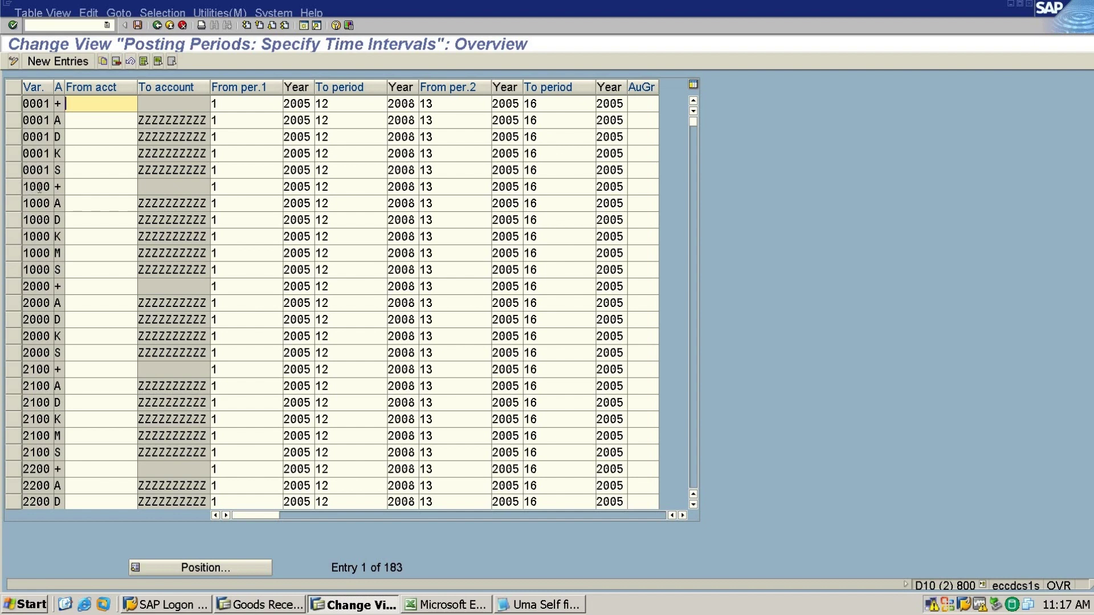
pyautogui.click(58, 186)
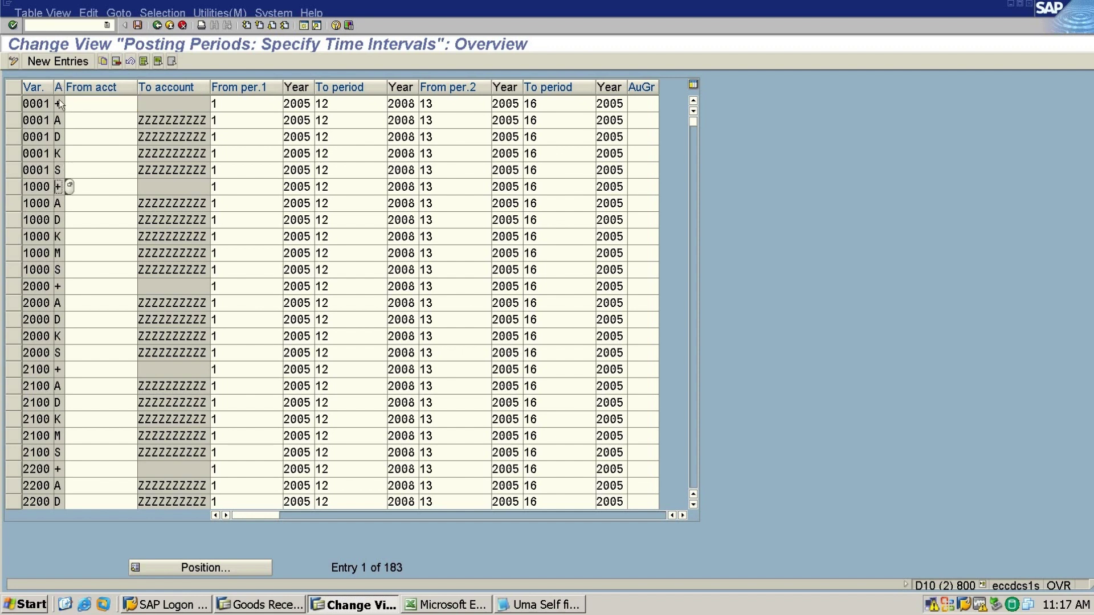
pyautogui.click(69, 187)
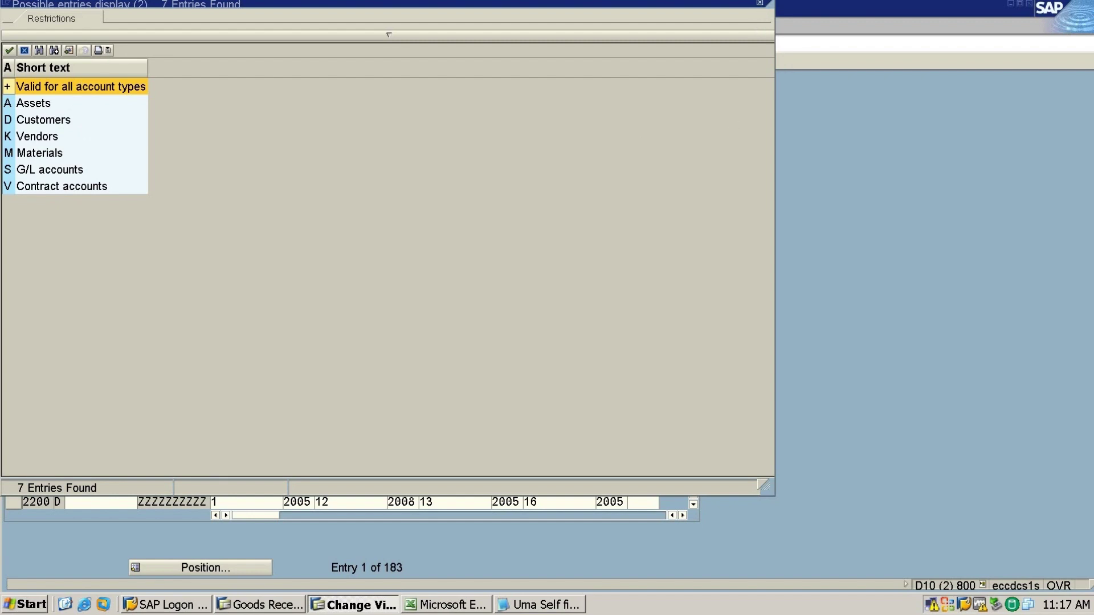
pyautogui.click(761, 6)
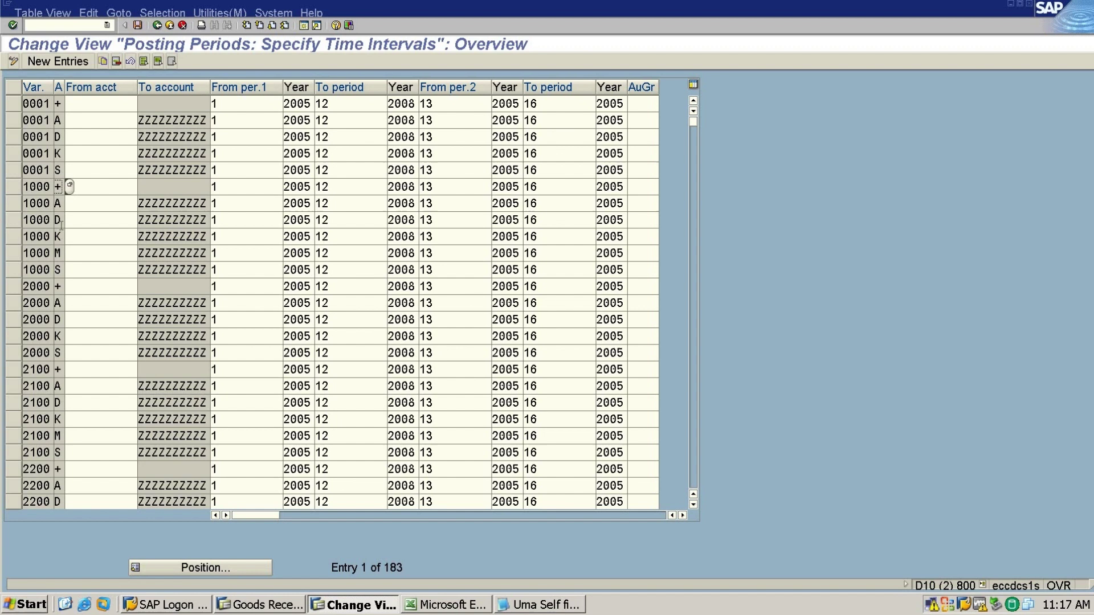
pyautogui.moveTo(13, 189); pyautogui.dragTo(18, 275)
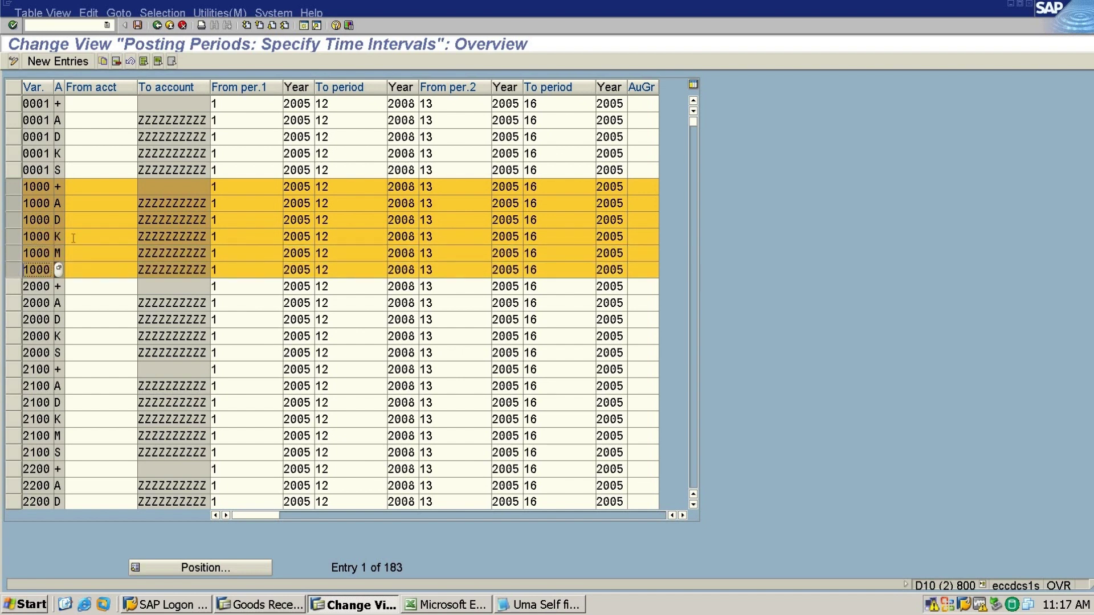
pyautogui.click(103, 61)
pyautogui.click(15, 187)
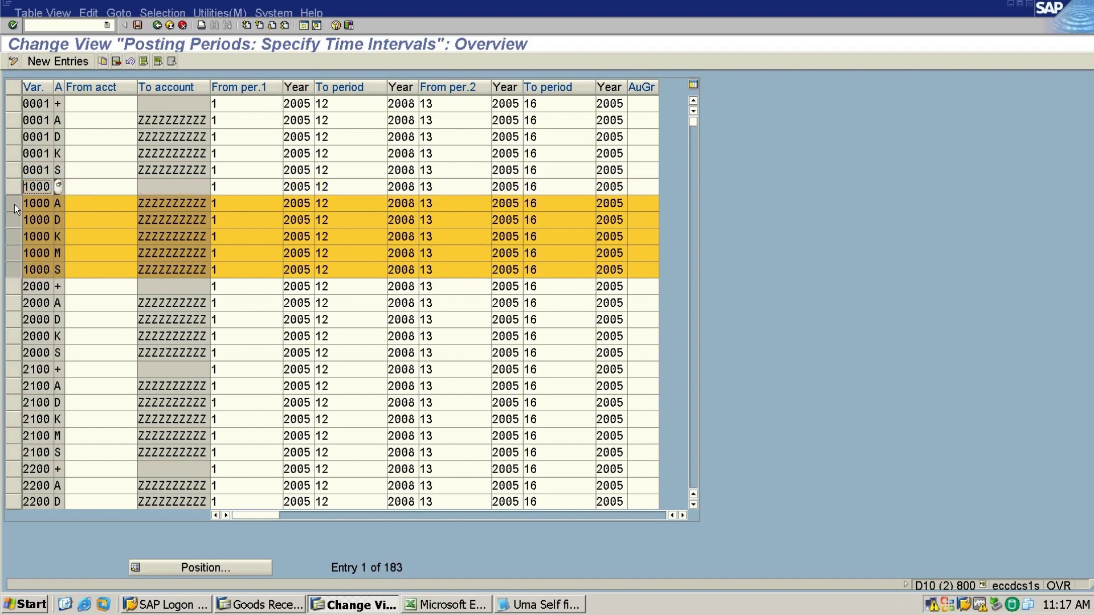
pyautogui.click(14, 203)
pyautogui.click(13, 219)
pyautogui.click(14, 236)
pyautogui.click(13, 253)
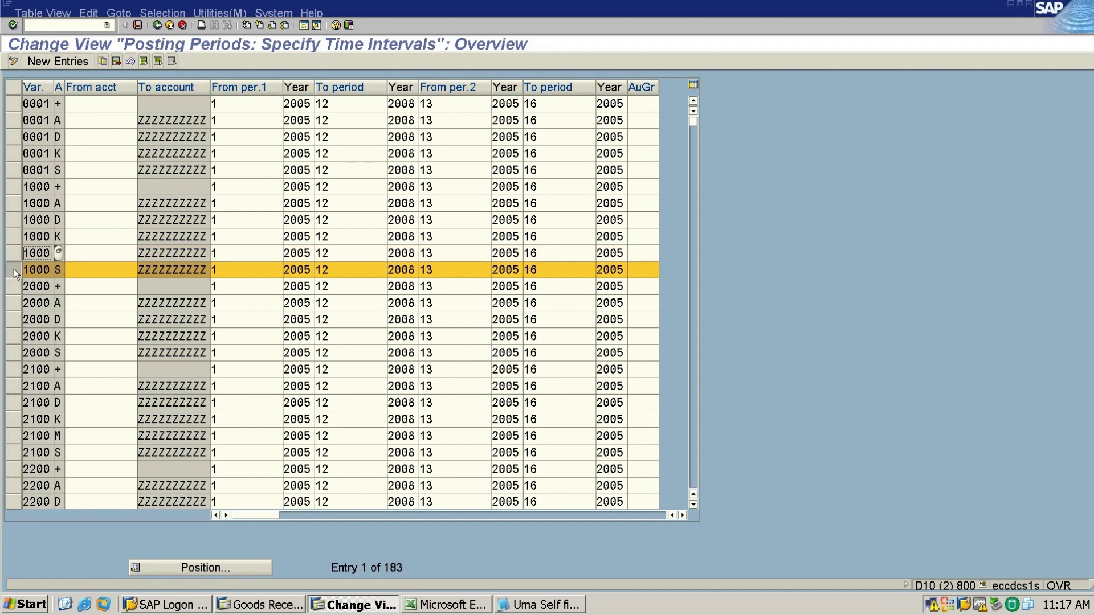
pyautogui.click(13, 270)
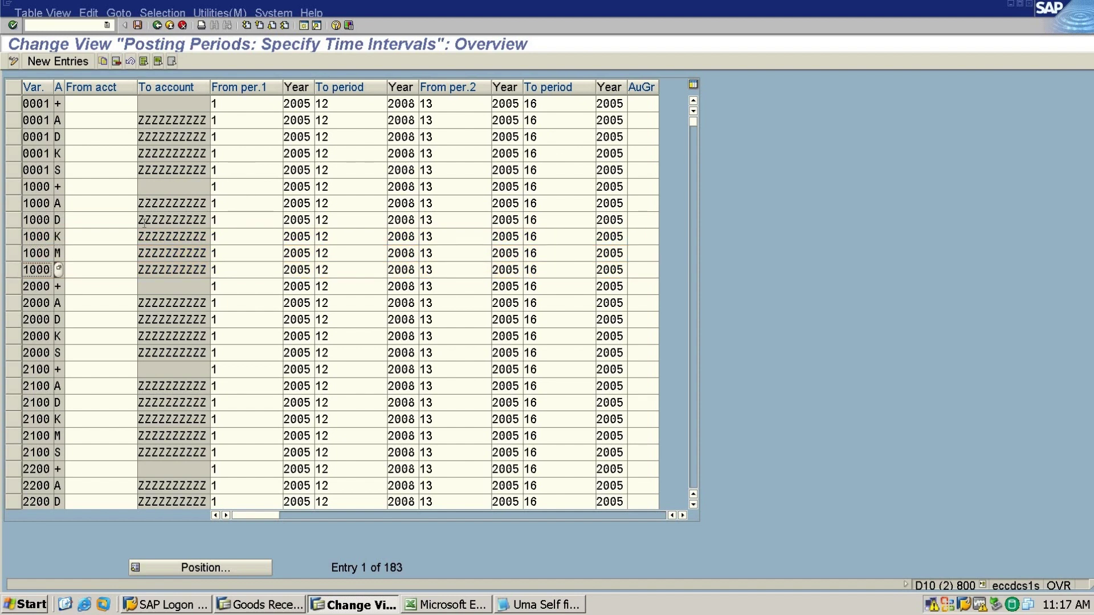
pyautogui.click(228, 203)
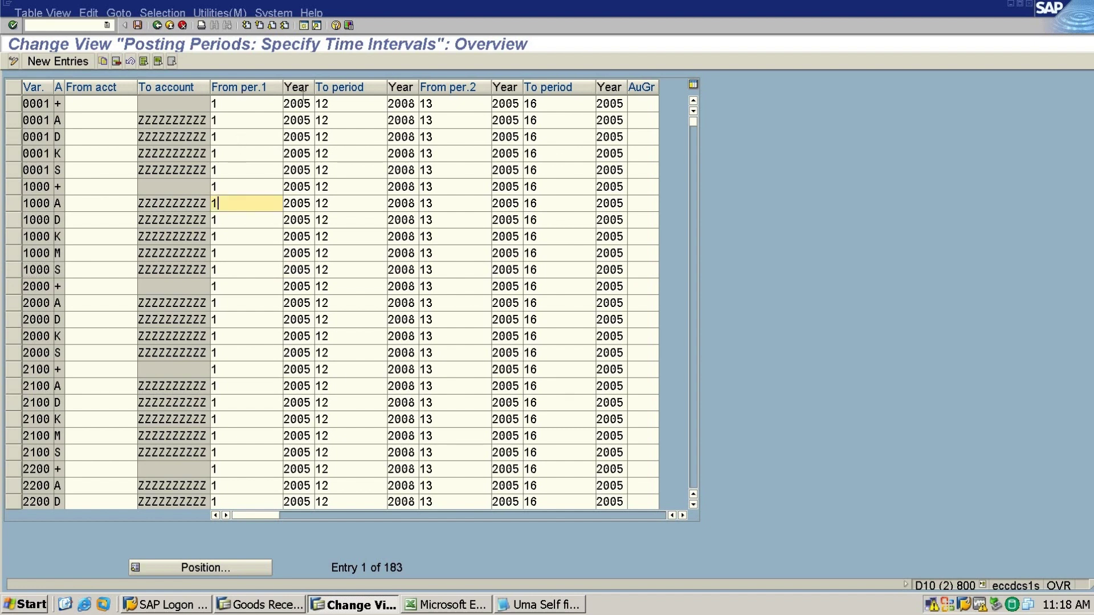
pyautogui.click(336, 206)
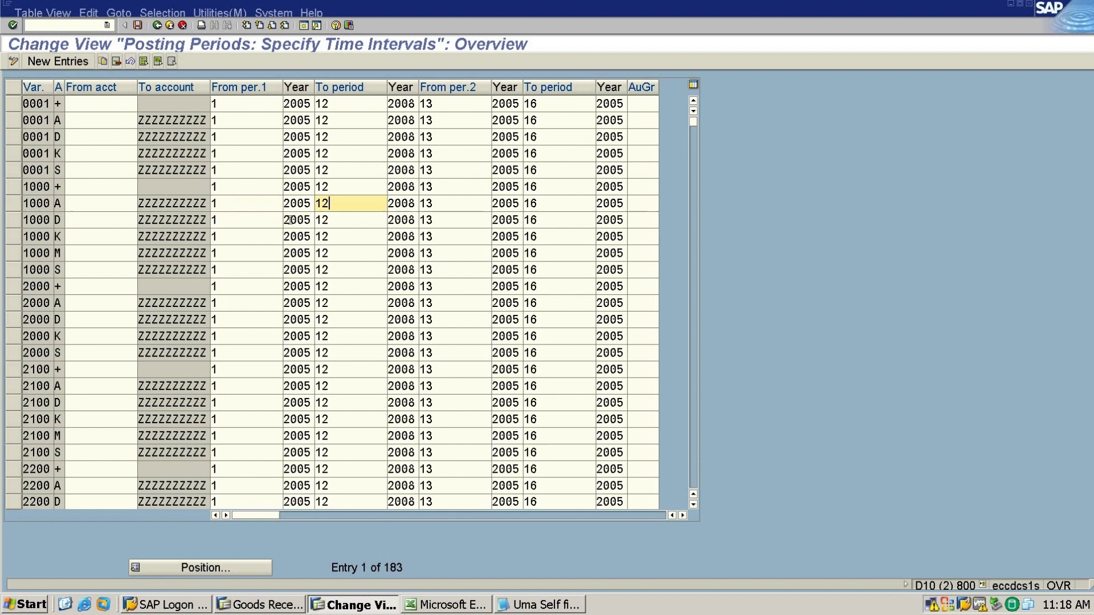
pyautogui.click(252, 204)
pyautogui.click(336, 202)
pyautogui.click(233, 203)
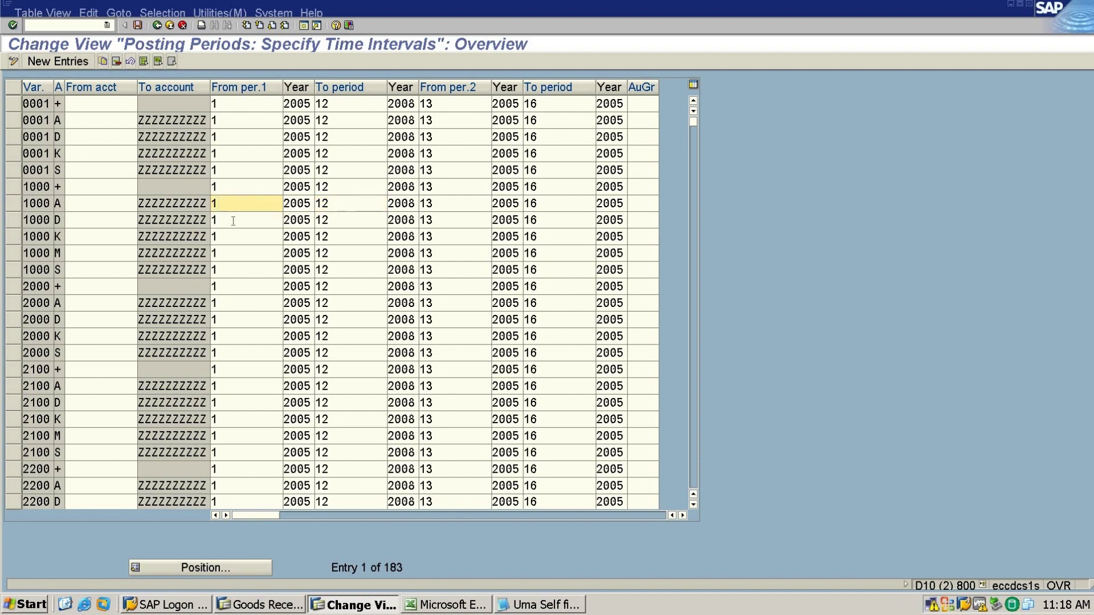
pyautogui.click(340, 202)
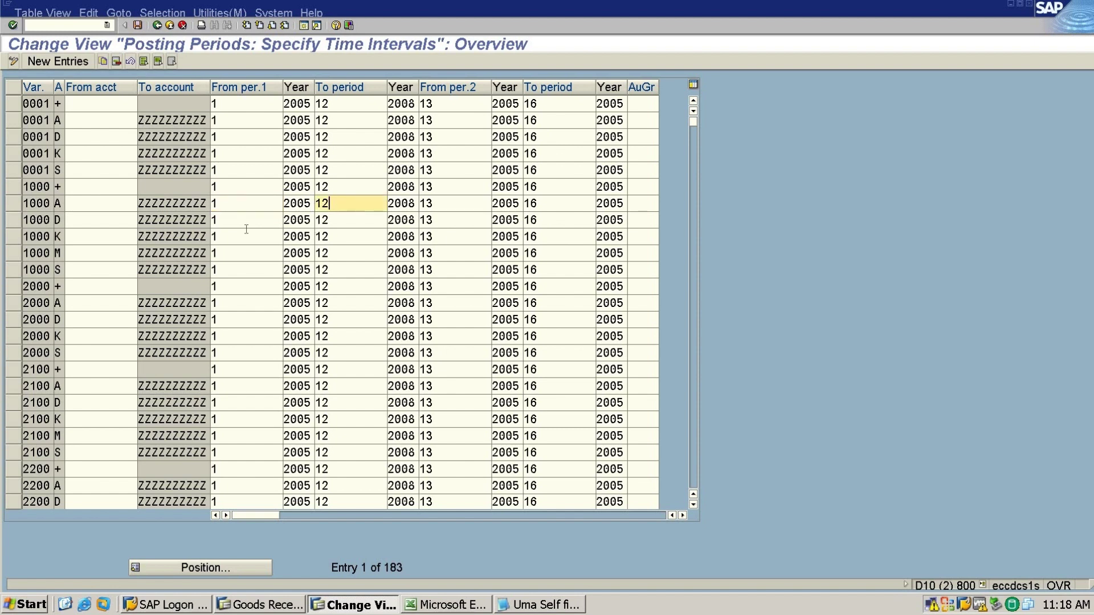
pyautogui.click(229, 222)
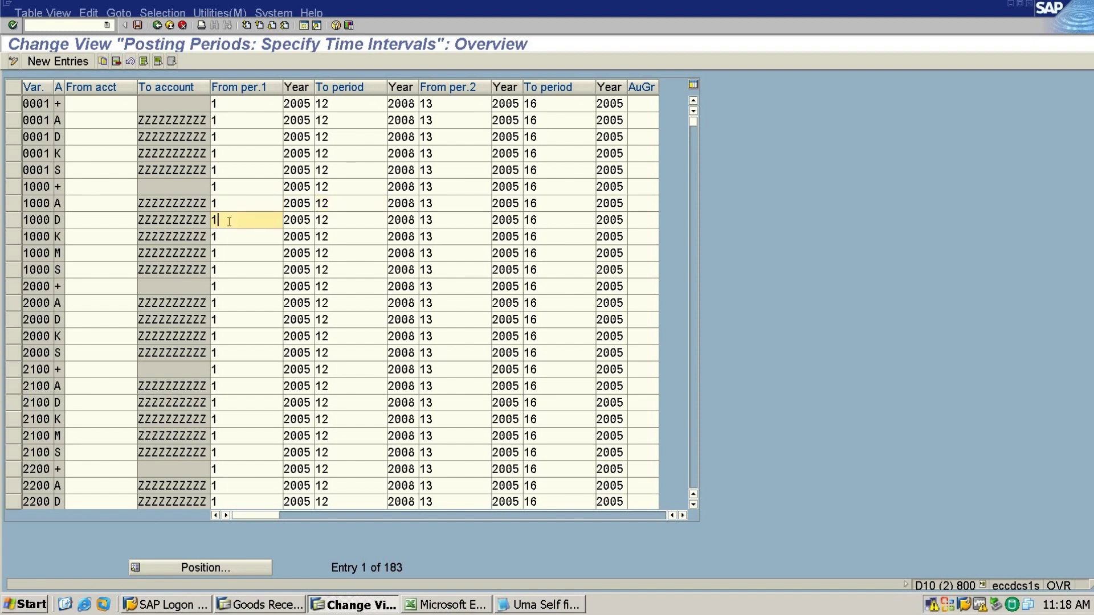
pyautogui.click(231, 204)
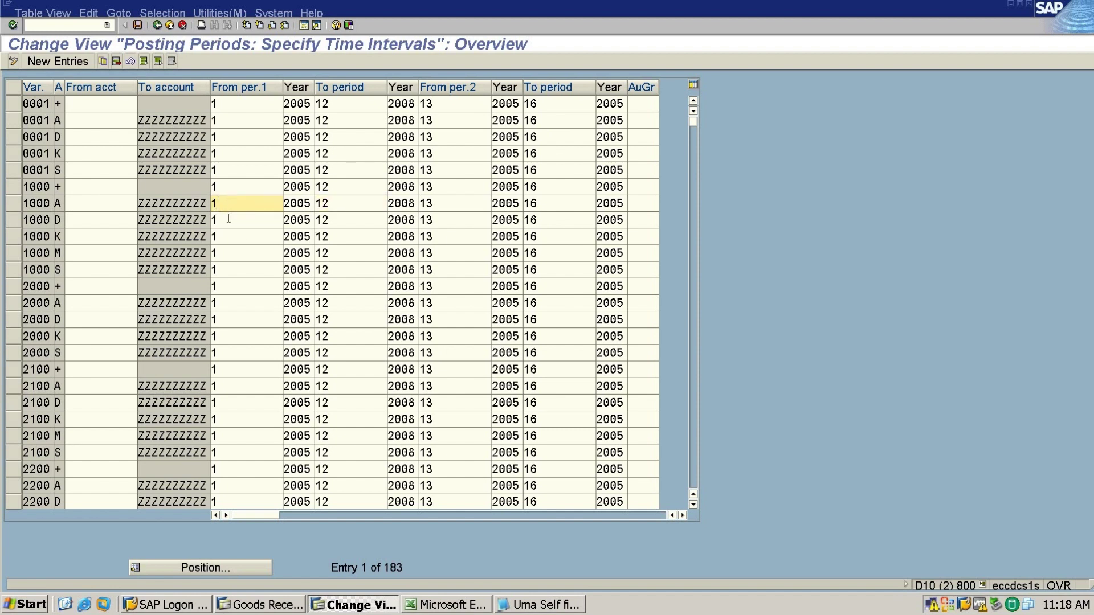
pyautogui.click(228, 219)
pyautogui.click(233, 203)
pyautogui.click(234, 220)
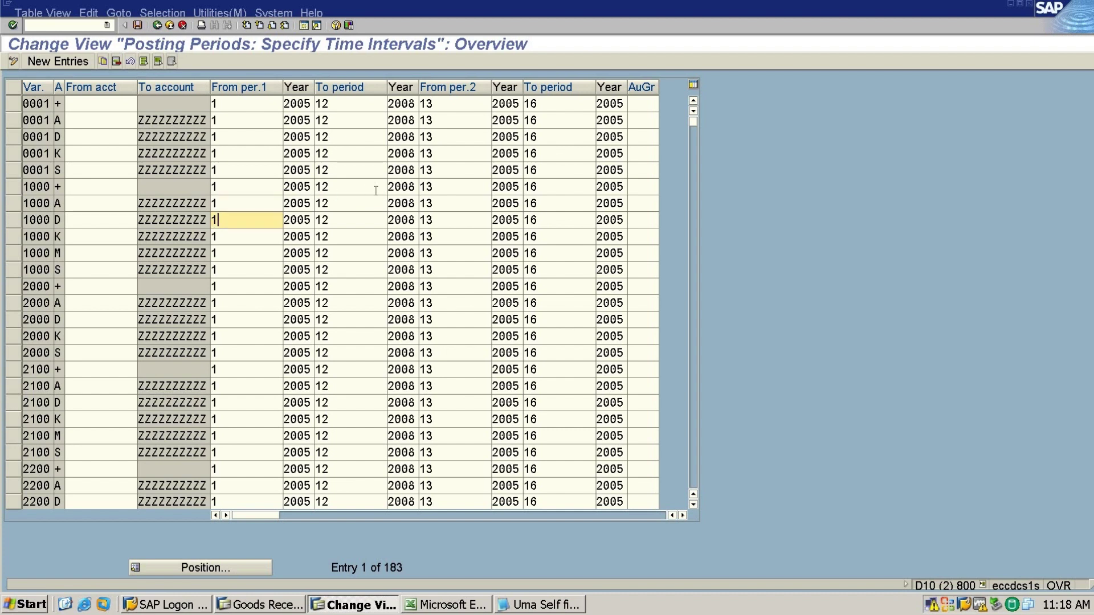
pyautogui.click(232, 205)
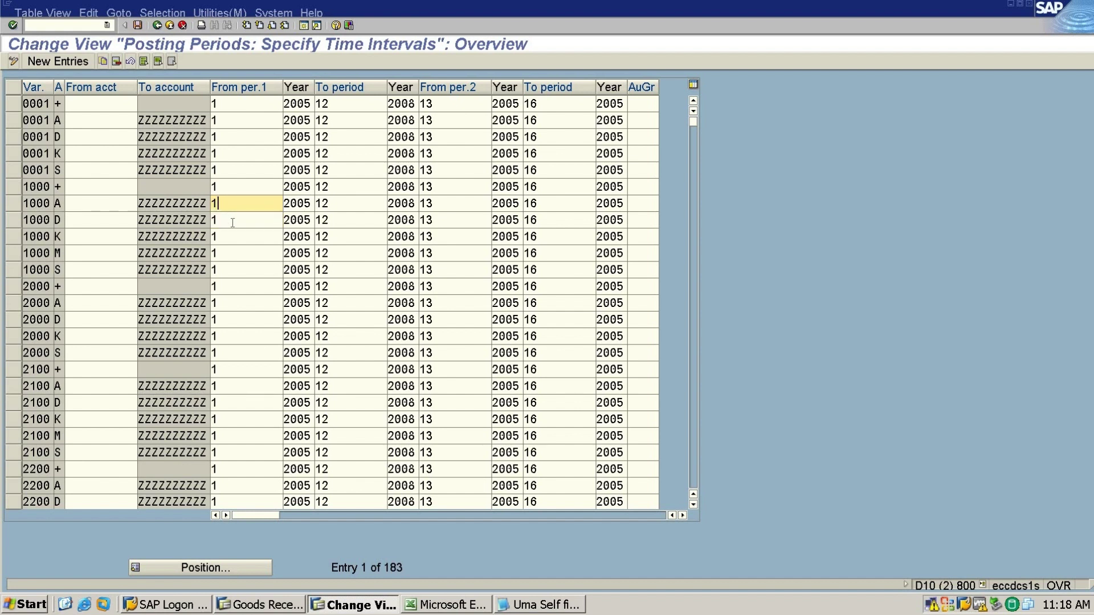
pyautogui.click(228, 219)
pyautogui.click(230, 205)
pyautogui.click(238, 223)
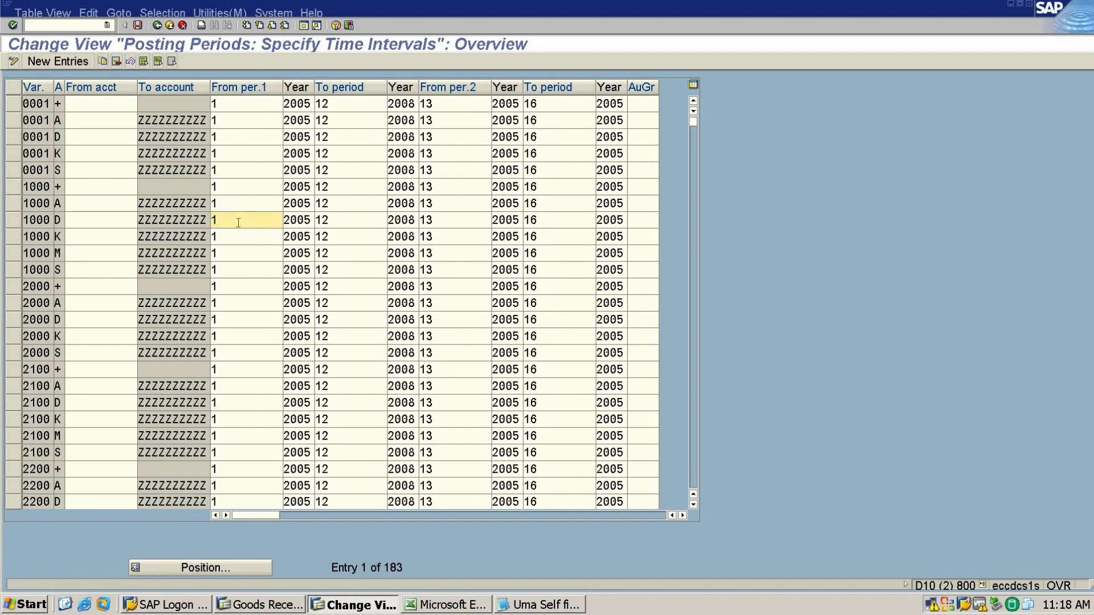
pyautogui.click(236, 239)
pyautogui.click(238, 204)
pyautogui.click(329, 204)
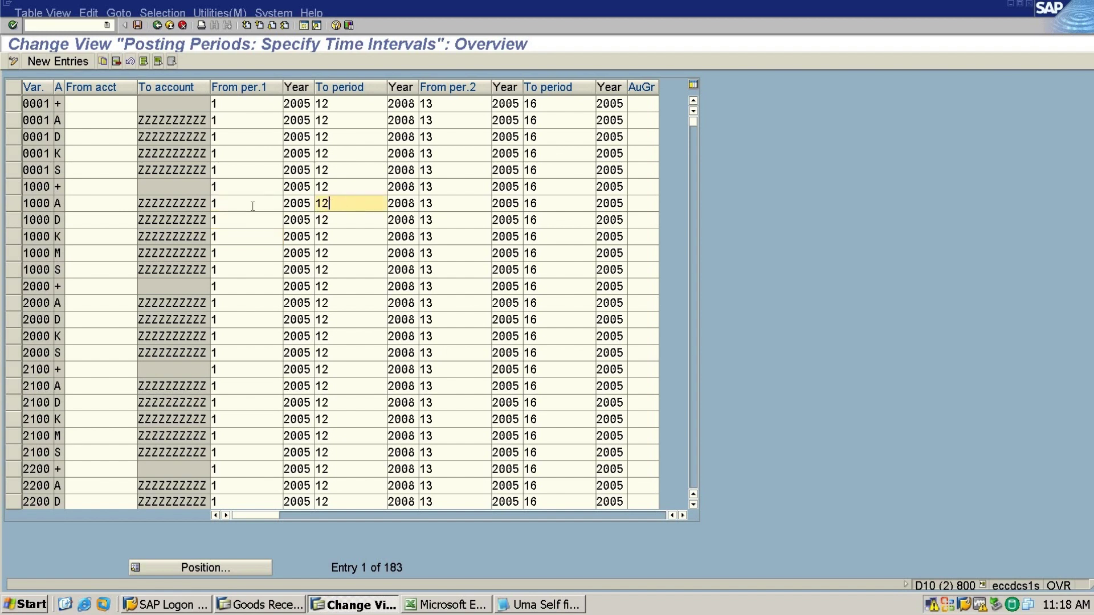
pyautogui.click(245, 205)
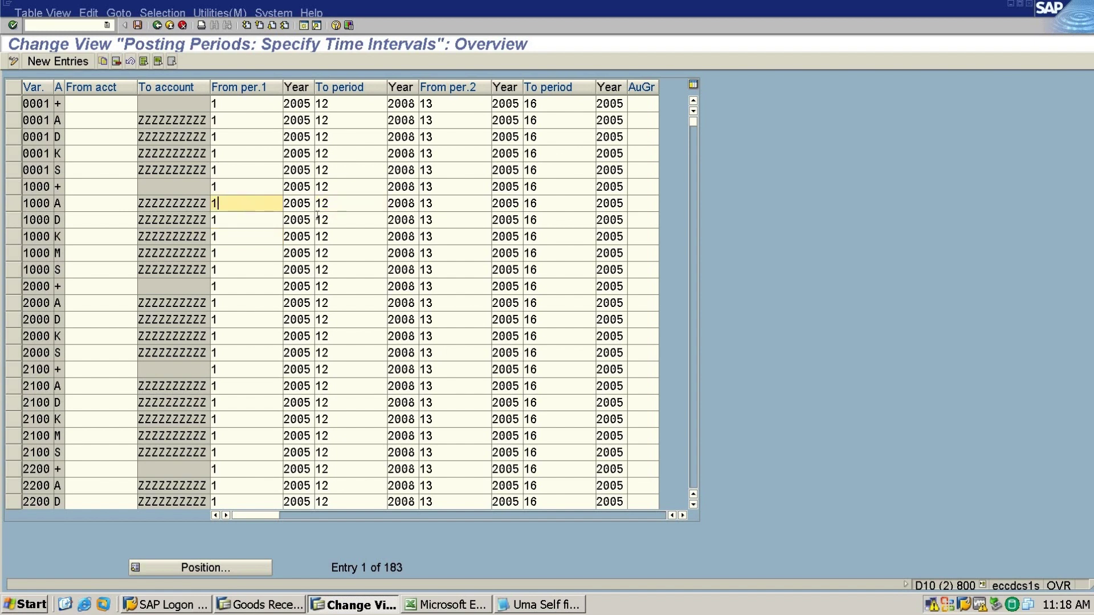
pyautogui.click(332, 207)
pyautogui.click(243, 206)
pyautogui.click(336, 204)
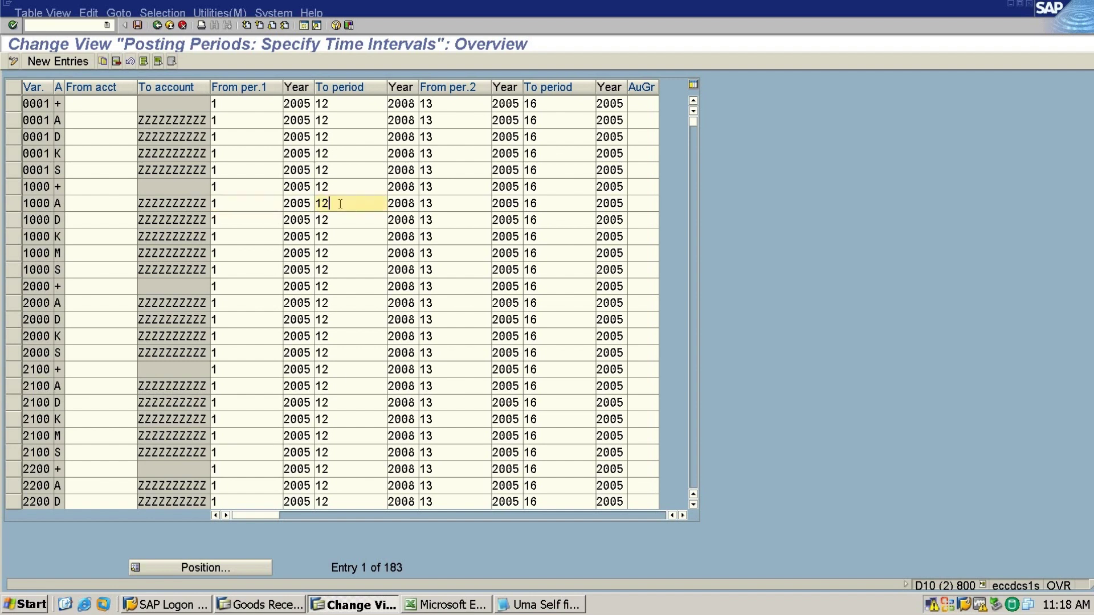
pyautogui.click(239, 206)
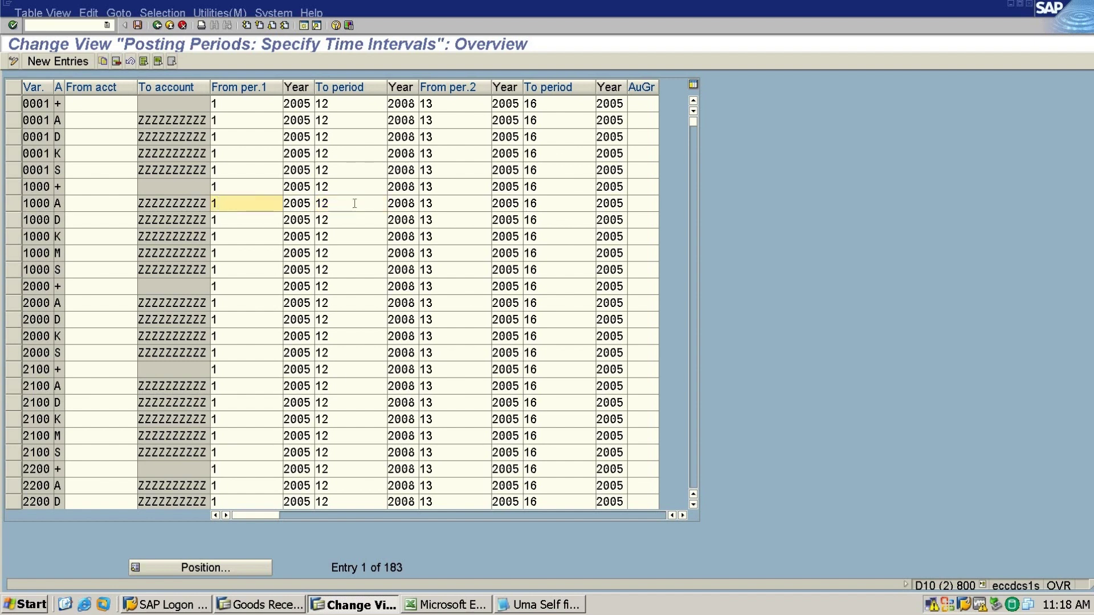
pyautogui.click(355, 203)
pyautogui.click(231, 209)
pyautogui.moveTo(312, 203); pyautogui.dragTo(284, 204)
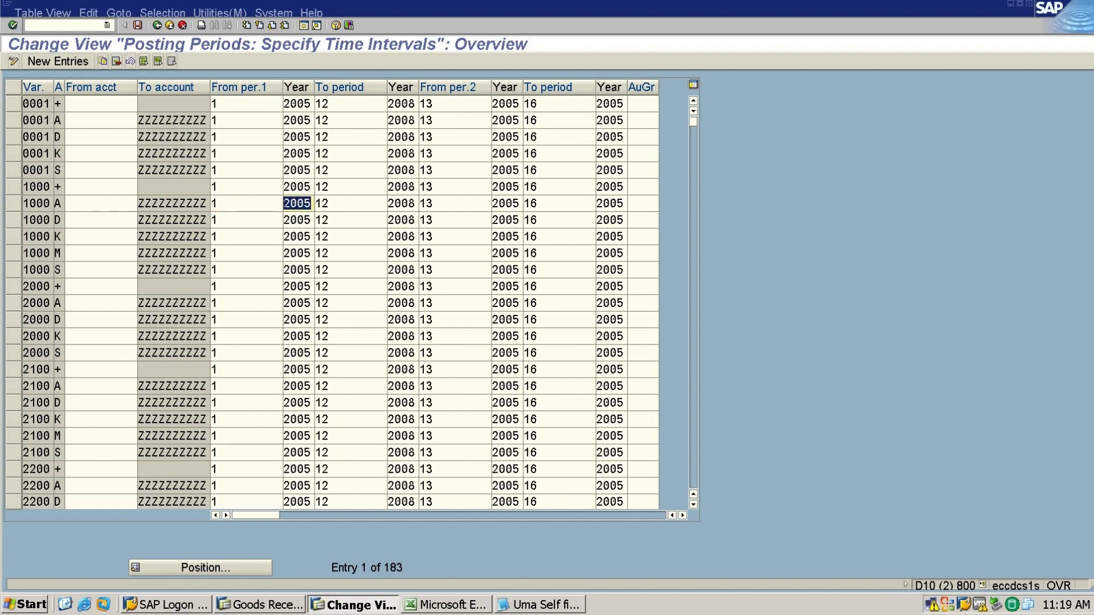
pyautogui.click(335, 208)
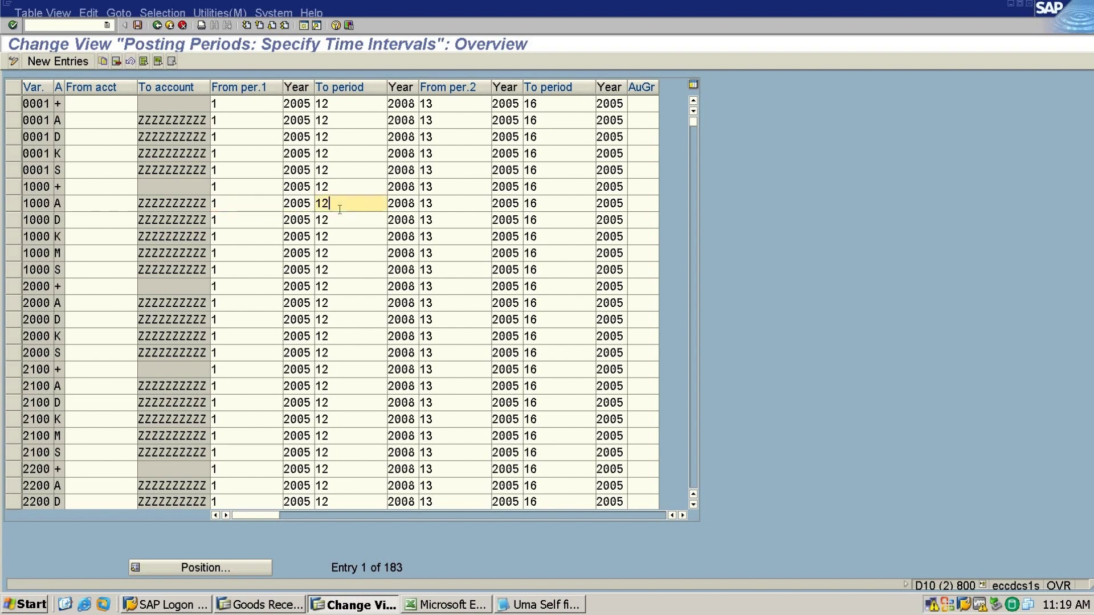
pyautogui.click(434, 203)
pyautogui.click(552, 197)
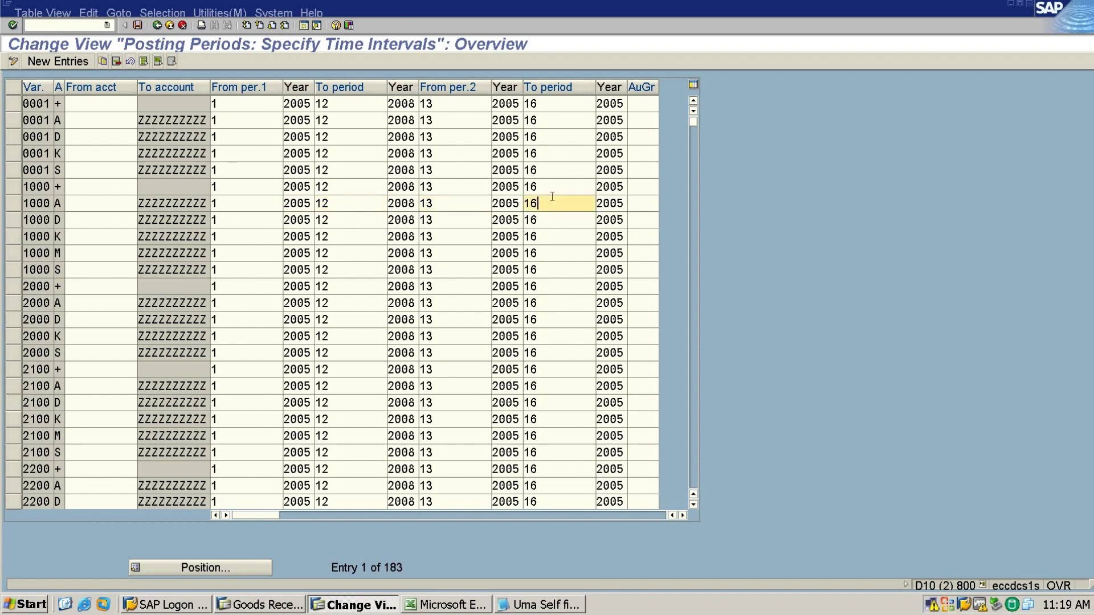
pyautogui.click(444, 204)
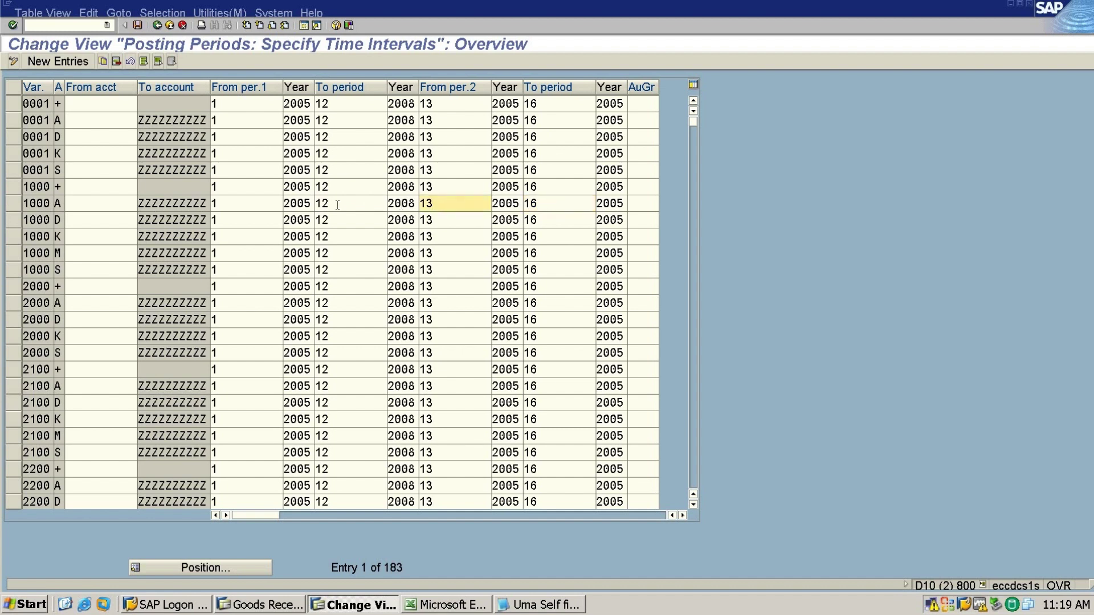
pyautogui.click(338, 205)
pyautogui.click(437, 204)
pyautogui.click(547, 201)
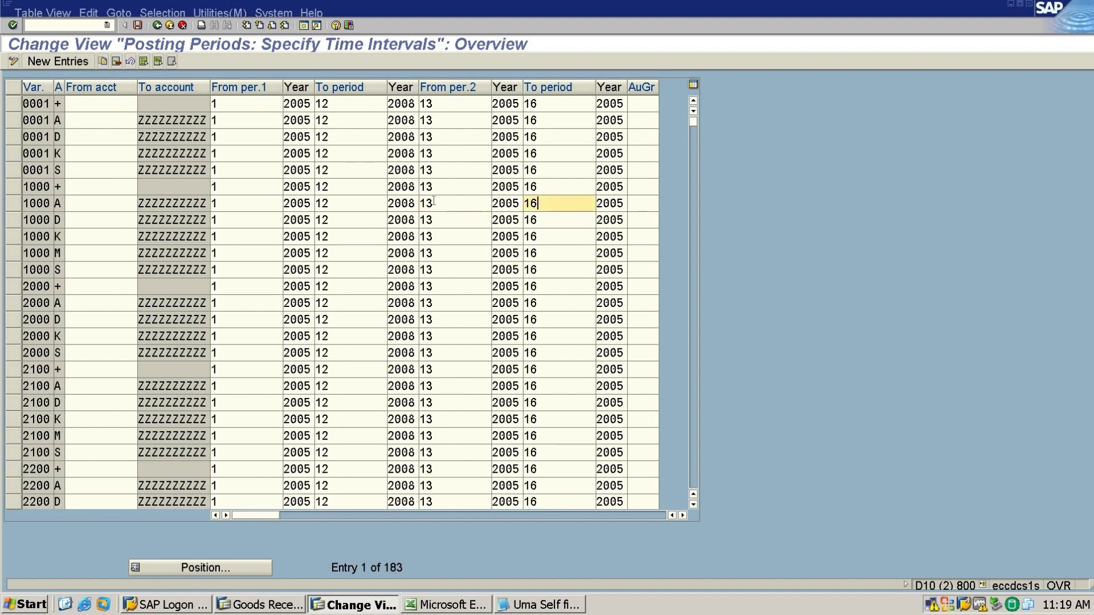
pyautogui.hotkey('shift', 'Tab')
pyautogui.click(562, 200)
# - Select the six variant 1000 rows (+, A, D, K, M, S) and copy them
pyautogui.click(15, 190)
pyautogui.click(15, 204)
pyautogui.click(16, 220)
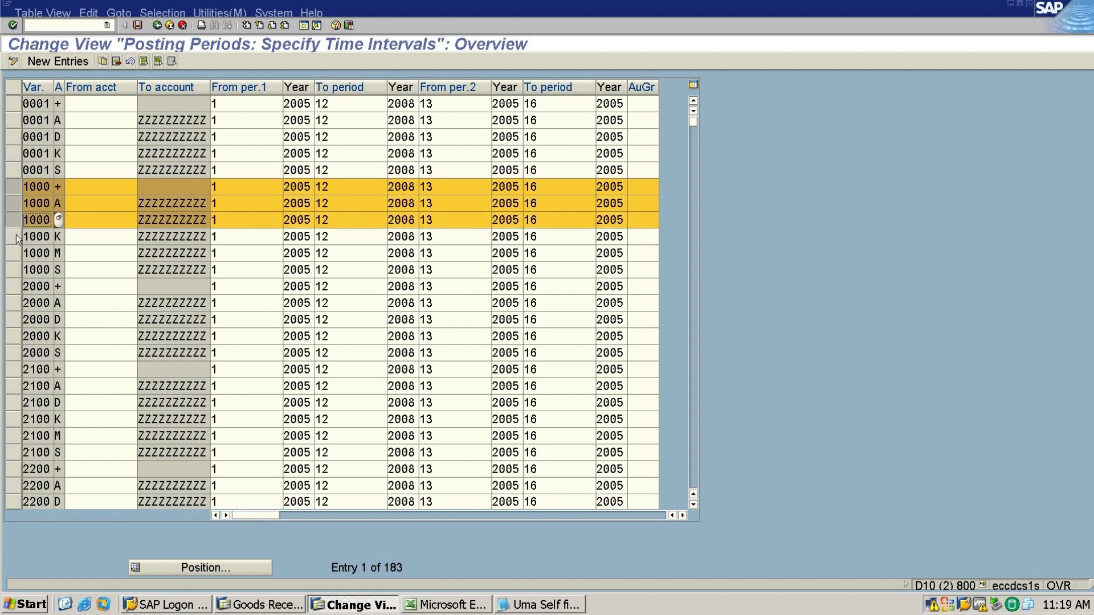
pyautogui.click(16, 237)
pyautogui.click(15, 253)
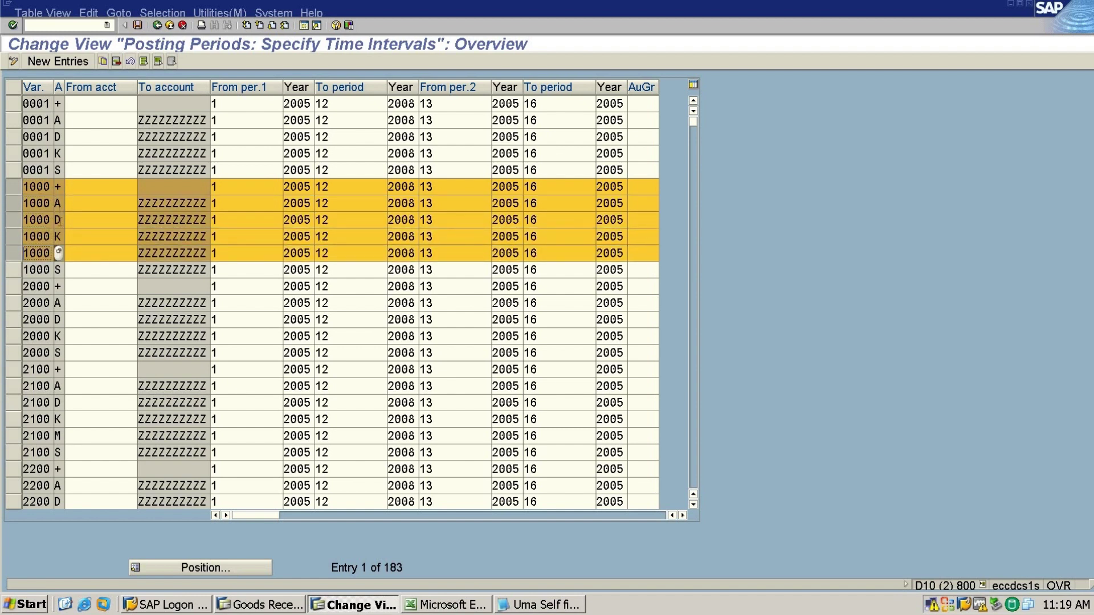
pyautogui.click(19, 270)
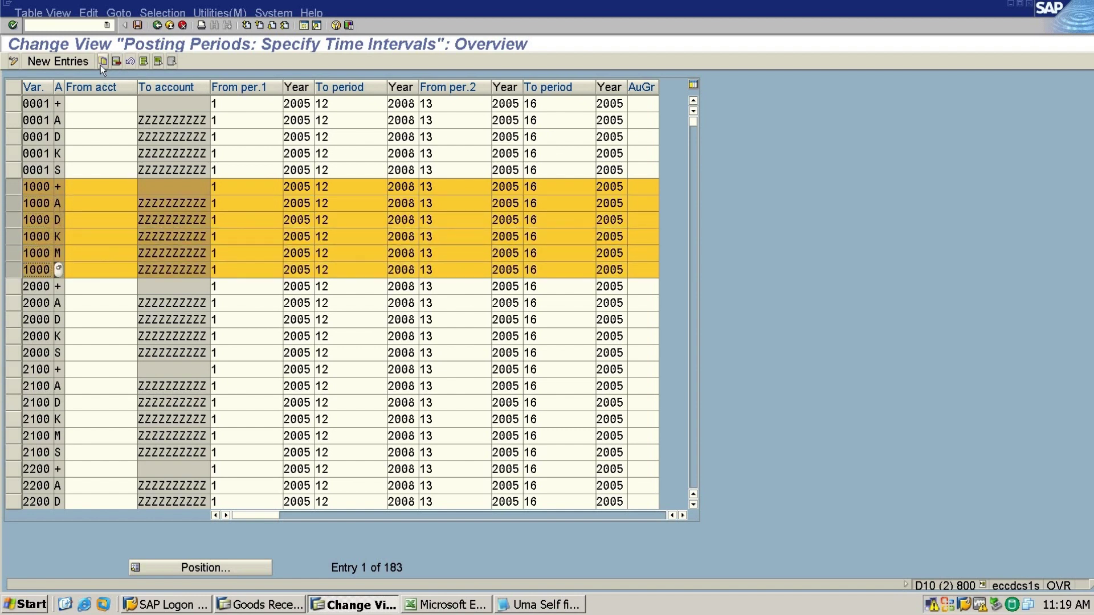
pyautogui.click(102, 62)
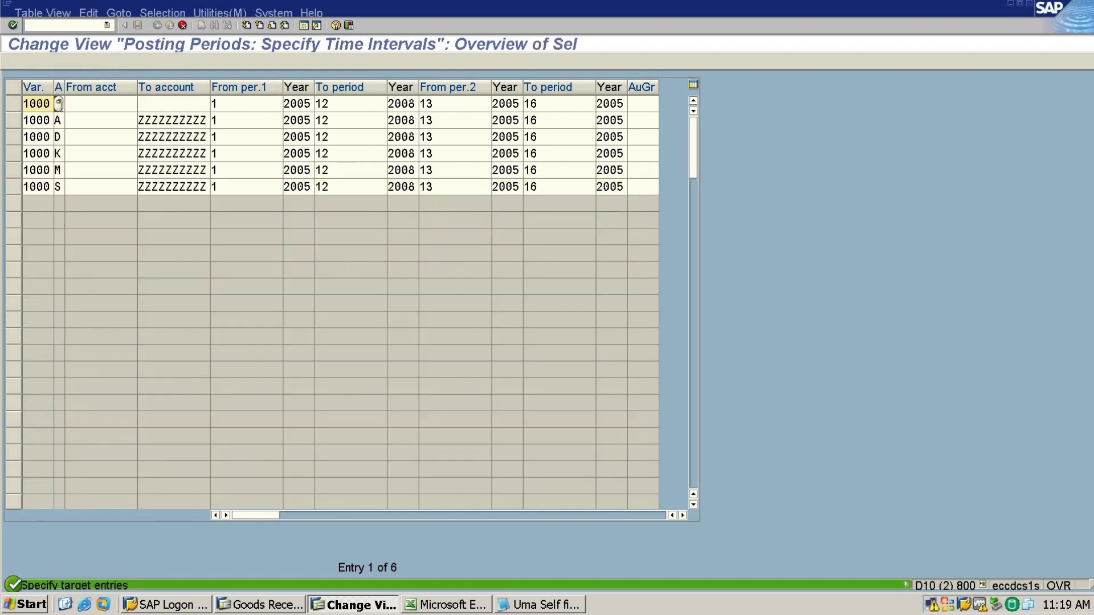
# - Overwrite the variant of each copied row with ZCC1
pyautogui.doubleClick(24, 103)
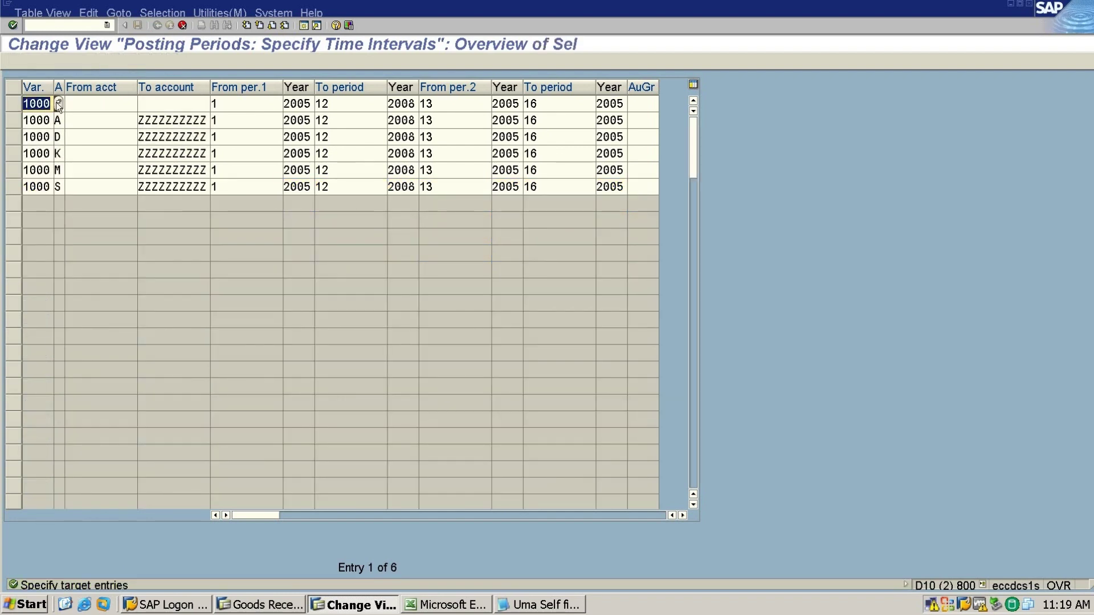
pyautogui.write('ZCC1')
pyautogui.moveTo(44, 103); pyautogui.dragTo(18, 100)
pyautogui.click(24, 104)
pyautogui.doubleClick(28, 120)
pyautogui.write('ZCC1')
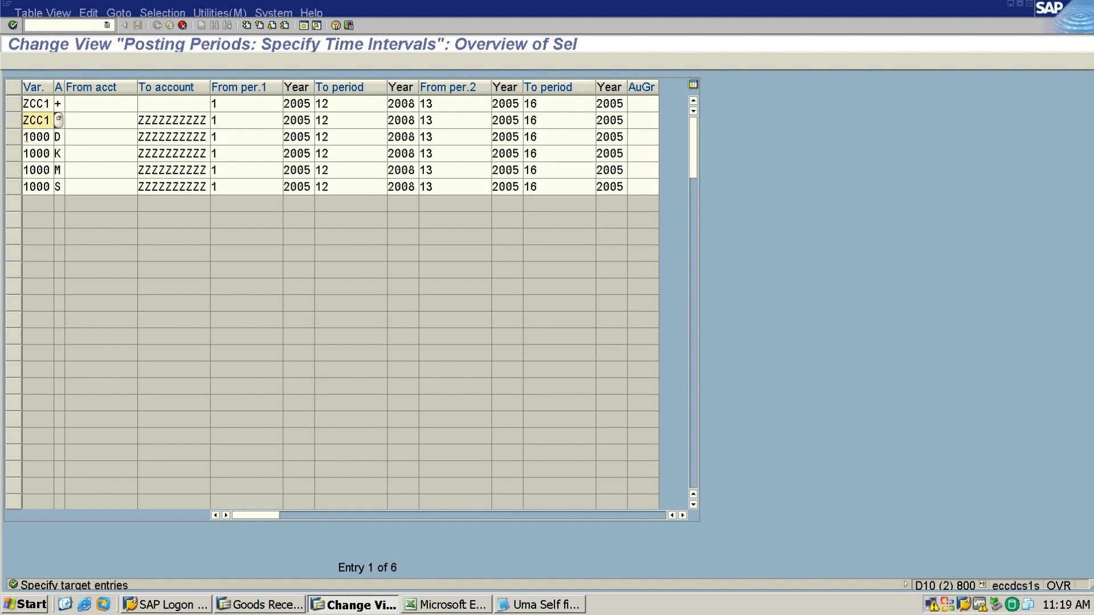
pyautogui.doubleClick(26, 137)
pyautogui.write('ZCC1')
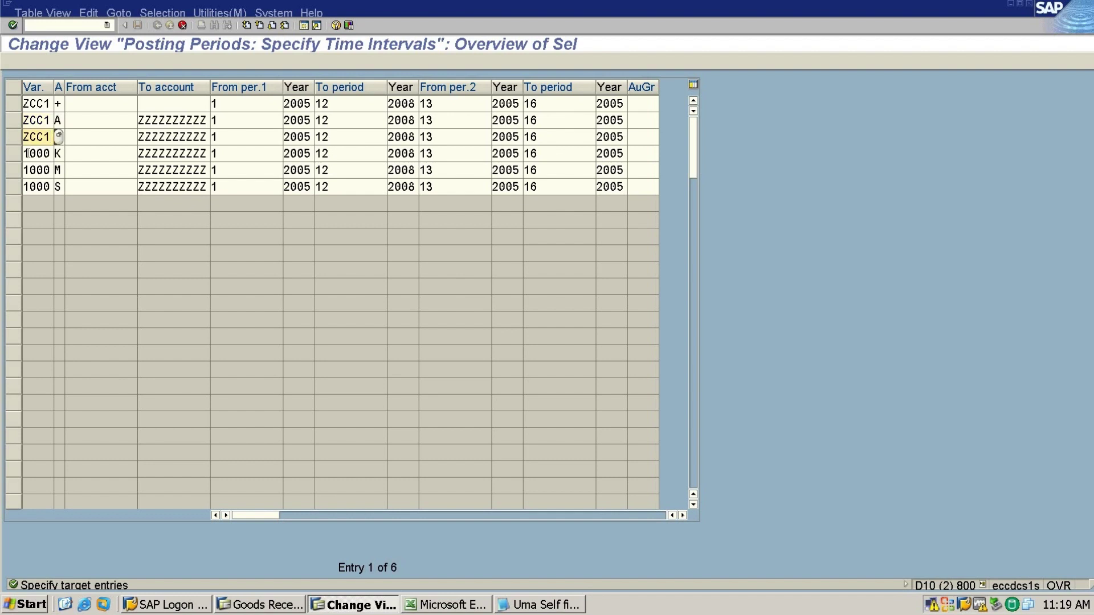
pyautogui.doubleClick(27, 152)
pyautogui.write('ZCC1')
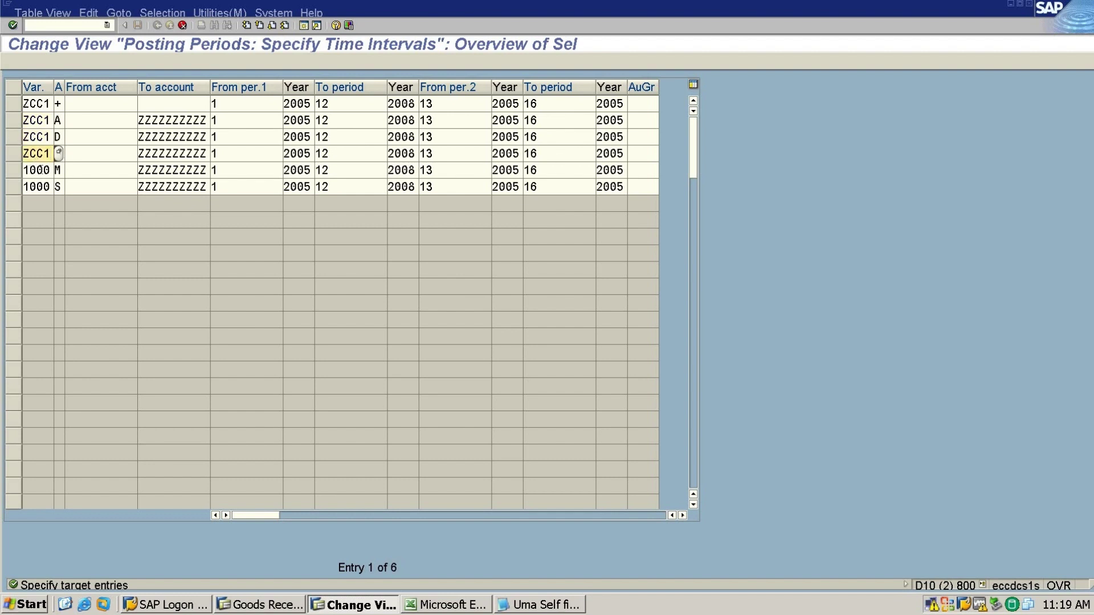
pyautogui.doubleClick(34, 169)
pyautogui.write('ZCC1')
pyautogui.doubleClick(37, 186)
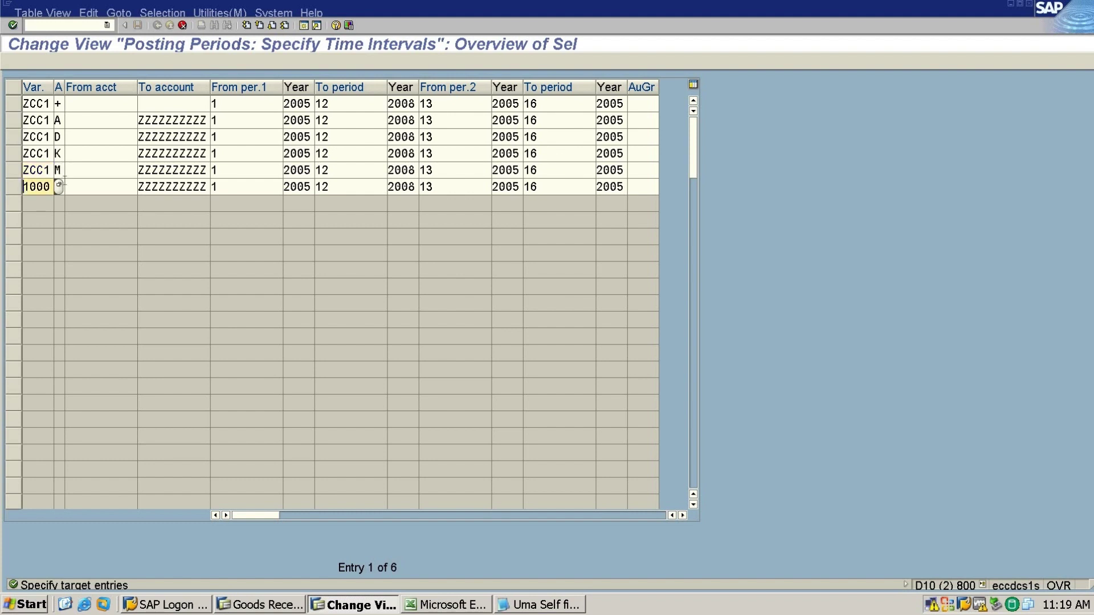
# - Finish row 6's ZCC1 variant and change the first Year column to 2023 in all six rows
pyautogui.write('ZCC1')
pyautogui.write('S')
pyautogui.click(251, 103)
pyautogui.click(312, 105)
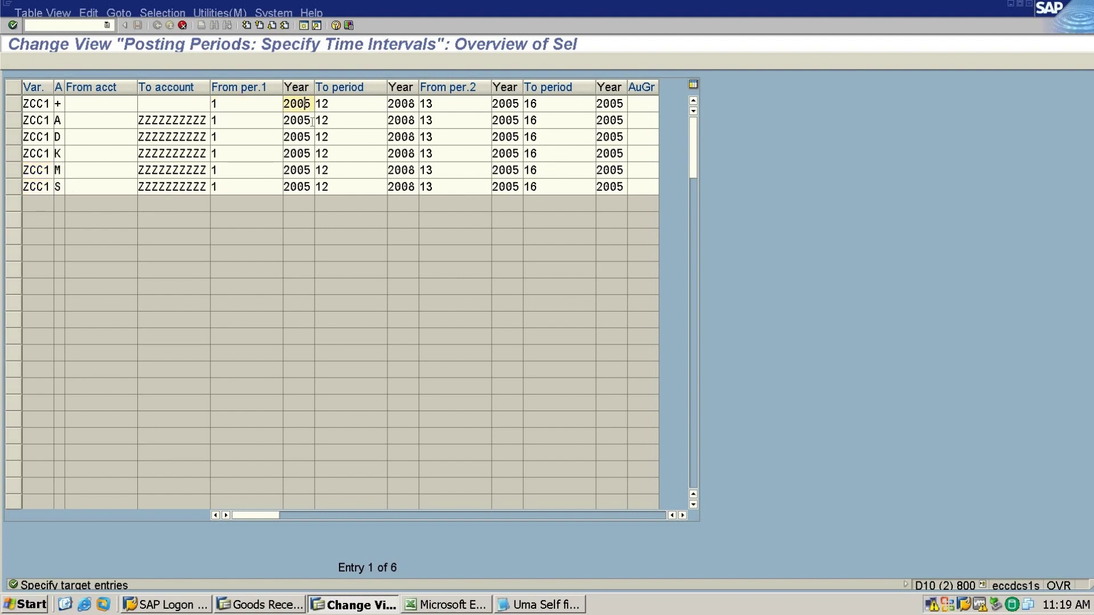
pyautogui.press('BackSpace')
pyautogui.press('BackSpace')
pyautogui.write('23')
pyautogui.click(298, 120)
pyautogui.hotkey('shift', 'End')
pyautogui.write('23')
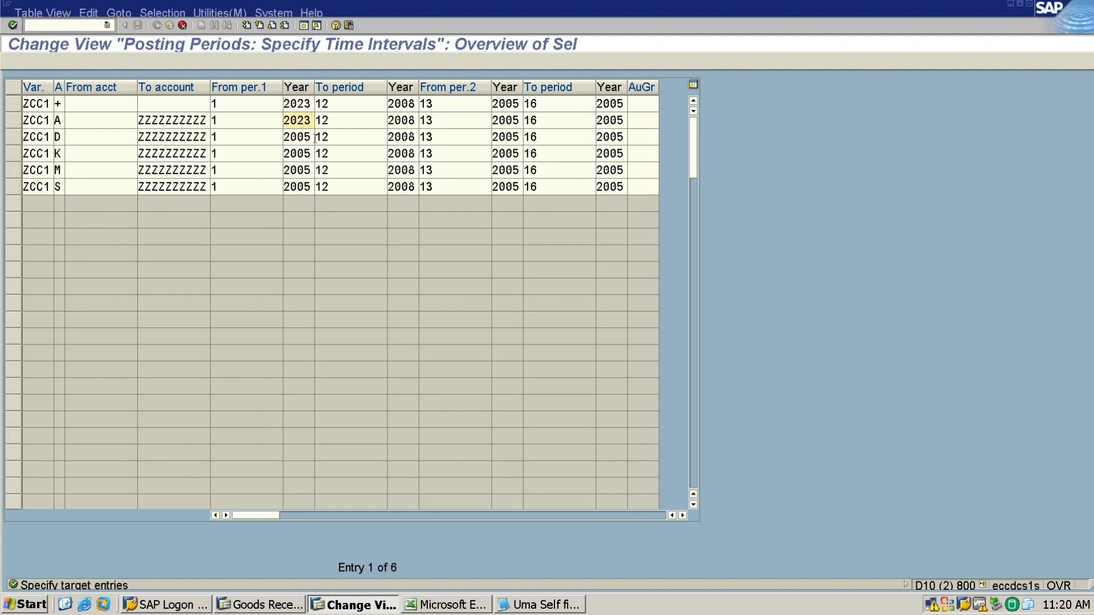
pyautogui.click(315, 138)
pyautogui.hotkey('shift', 'Left')
pyautogui.hotkey('shift', 'Left')
pyautogui.write('23')
pyautogui.moveTo(298, 153); pyautogui.dragTo(316, 187)
pyautogui.write('2323')
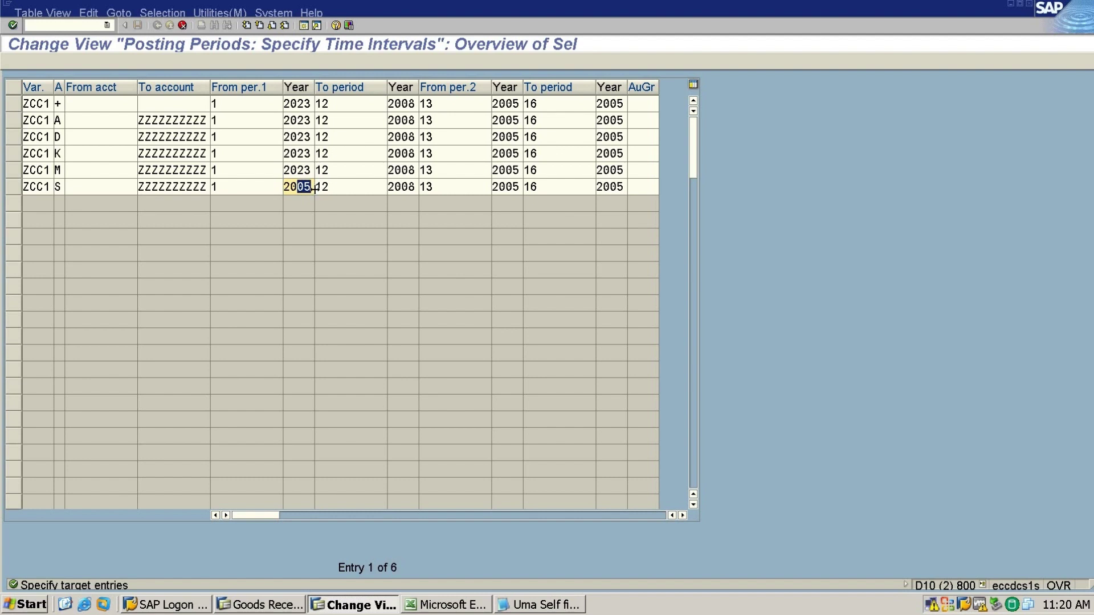
pyautogui.write('23')
# - Change the remaining Year columns of all six rows to 2023 and confirm
pyautogui.moveTo(405, 103); pyautogui.dragTo(417, 187)
pyautogui.write('232323232323')
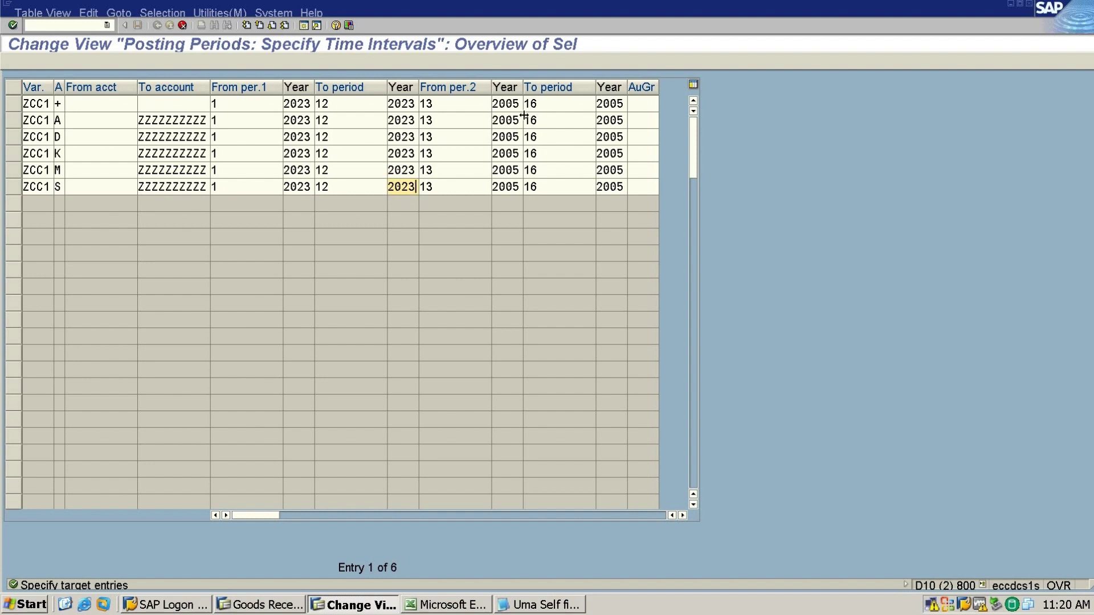
pyautogui.moveTo(506, 103); pyautogui.dragTo(530, 141)
pyautogui.write('2323023')
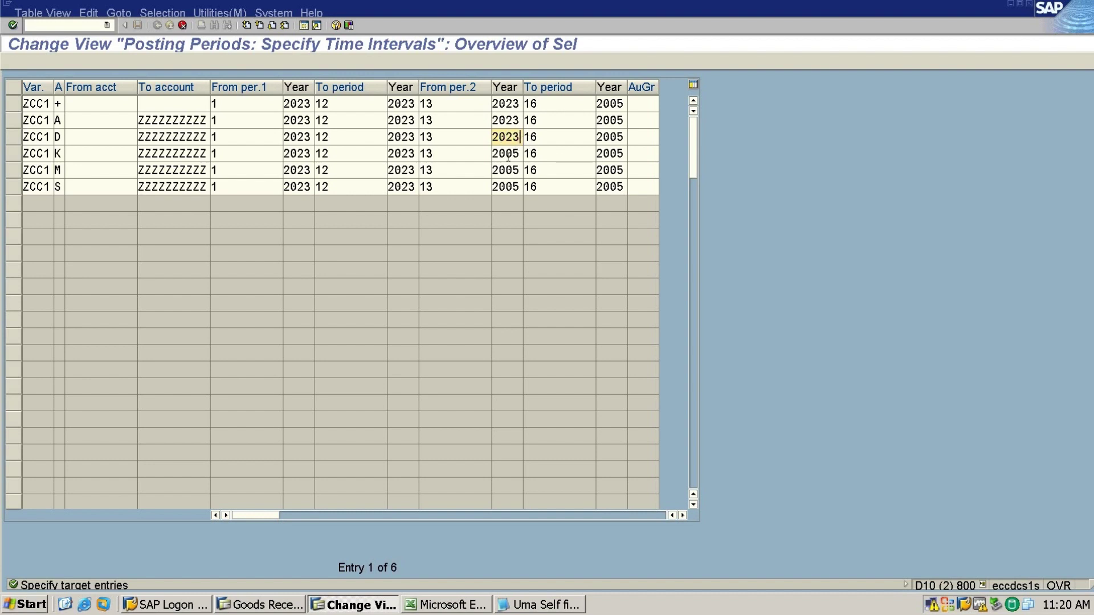
pyautogui.moveTo(508, 153); pyautogui.dragTo(522, 188)
pyautogui.write('232323')
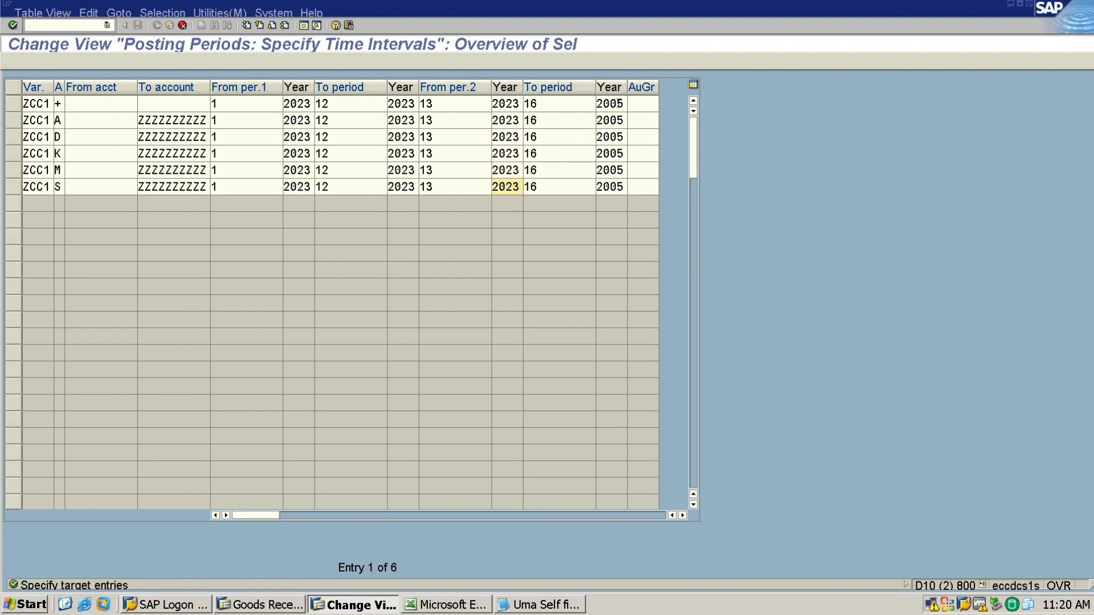
pyautogui.moveTo(612, 103); pyautogui.dragTo(625, 137)
pyautogui.write('2323')
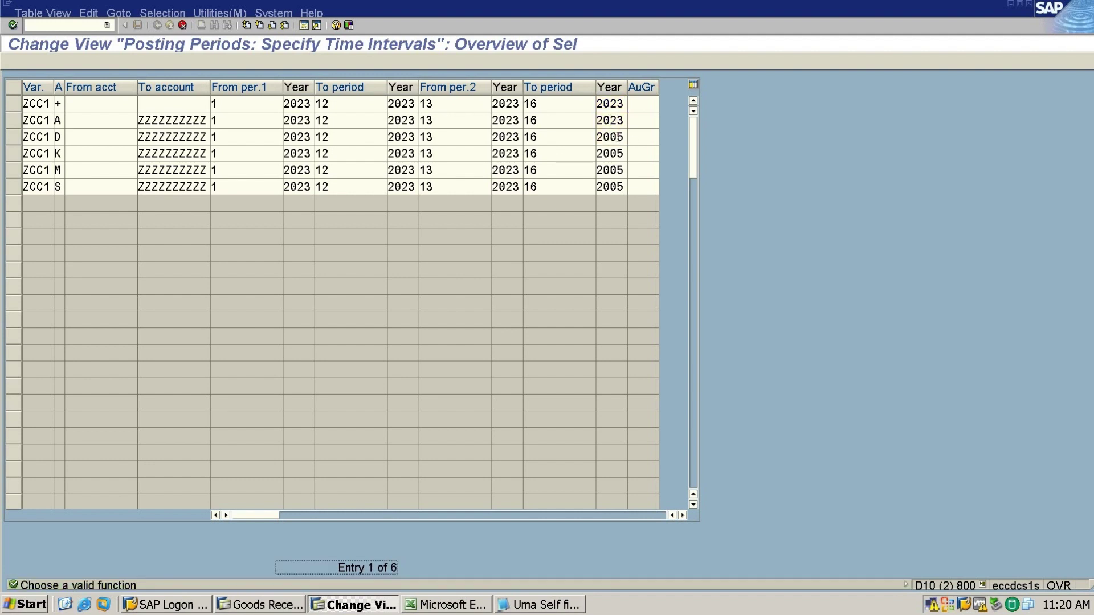
pyautogui.write('23')
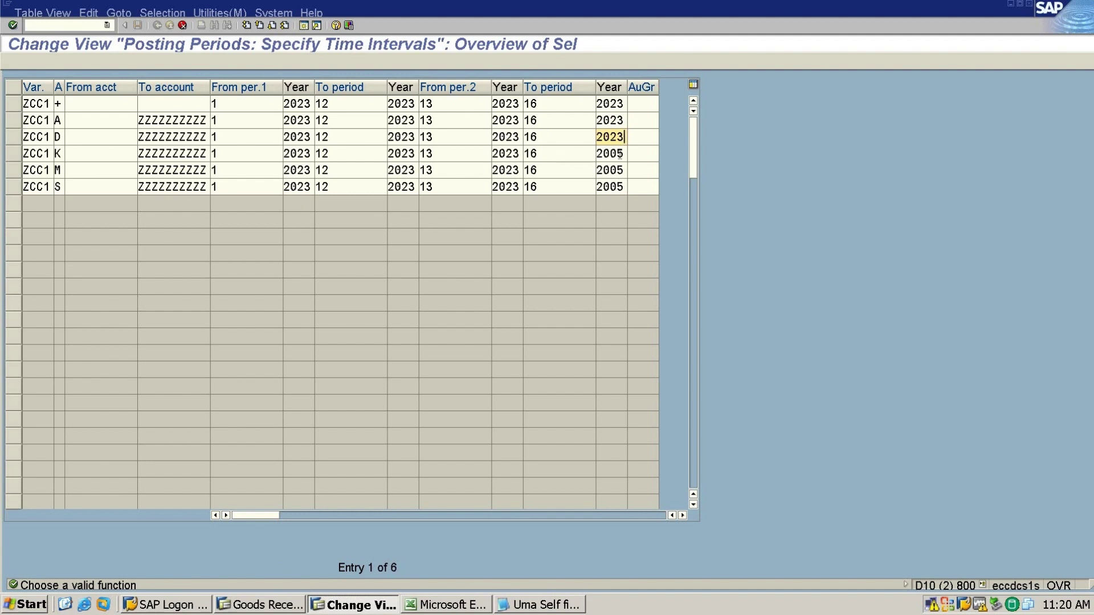
pyautogui.moveTo(612, 153); pyautogui.dragTo(627, 187)
pyautogui.write('23')
pyautogui.write('23')
pyautogui.write('2')
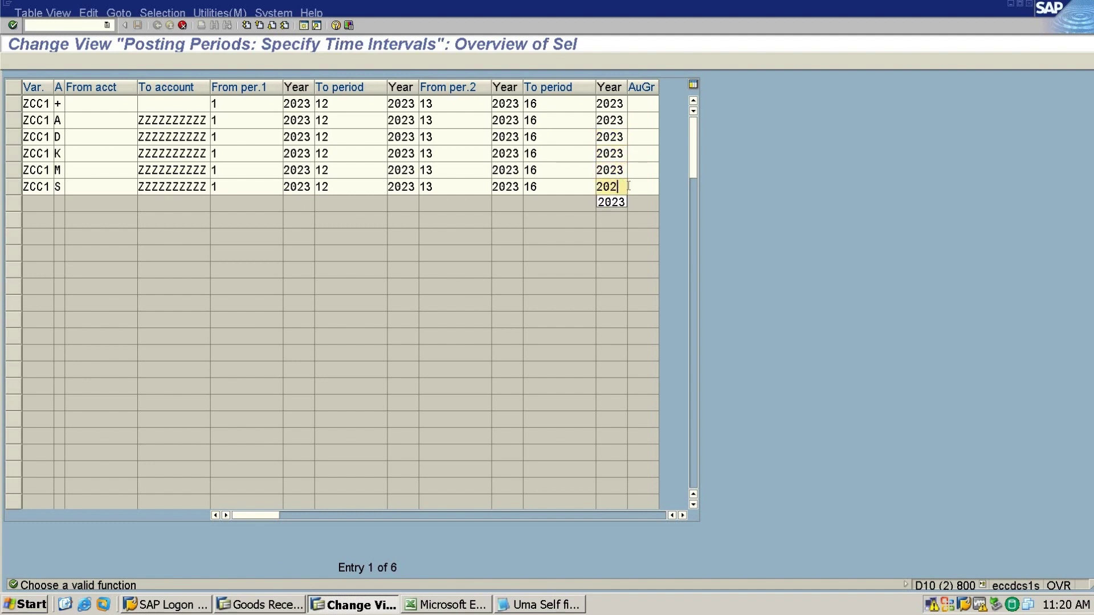
pyautogui.write('3')
pyautogui.press('Return')
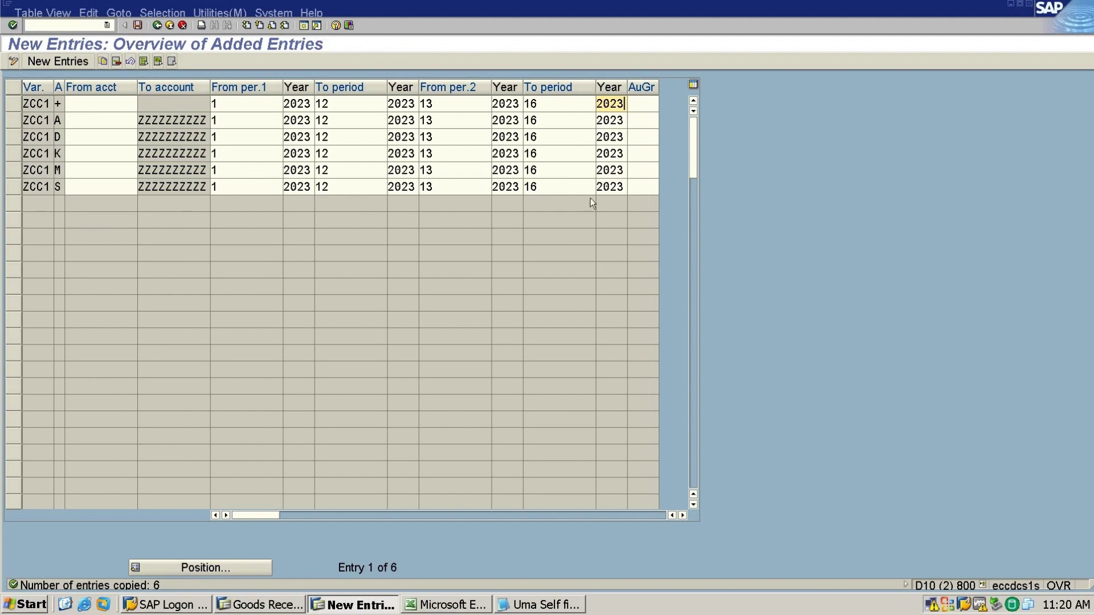
# - Save the ZCC1 posting-period entries under the customizing request and back out of OB52
pyautogui.click(138, 26)
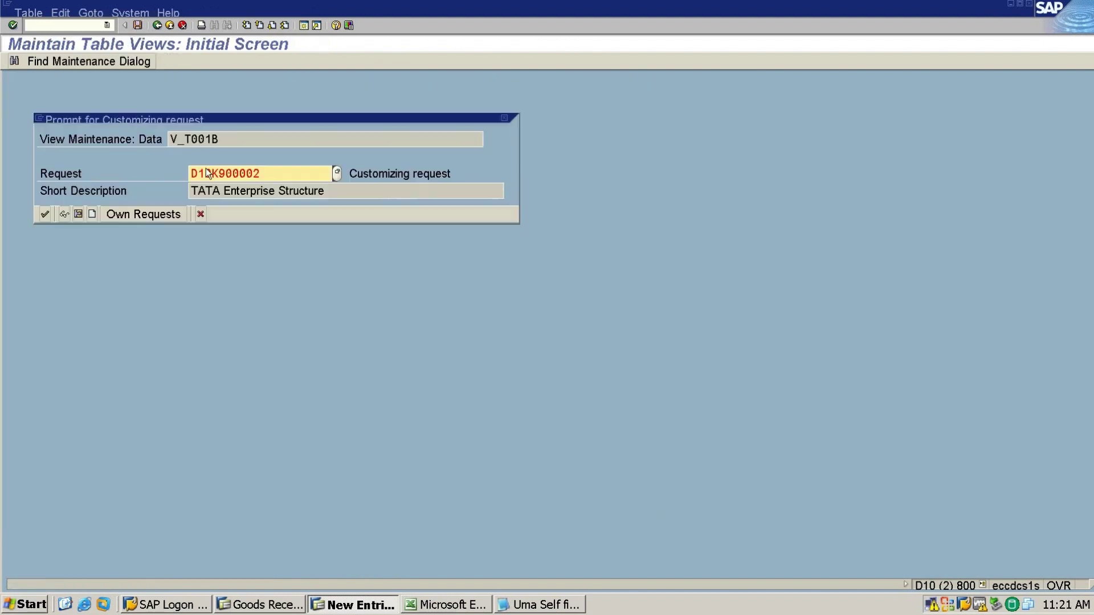
pyautogui.click(45, 215)
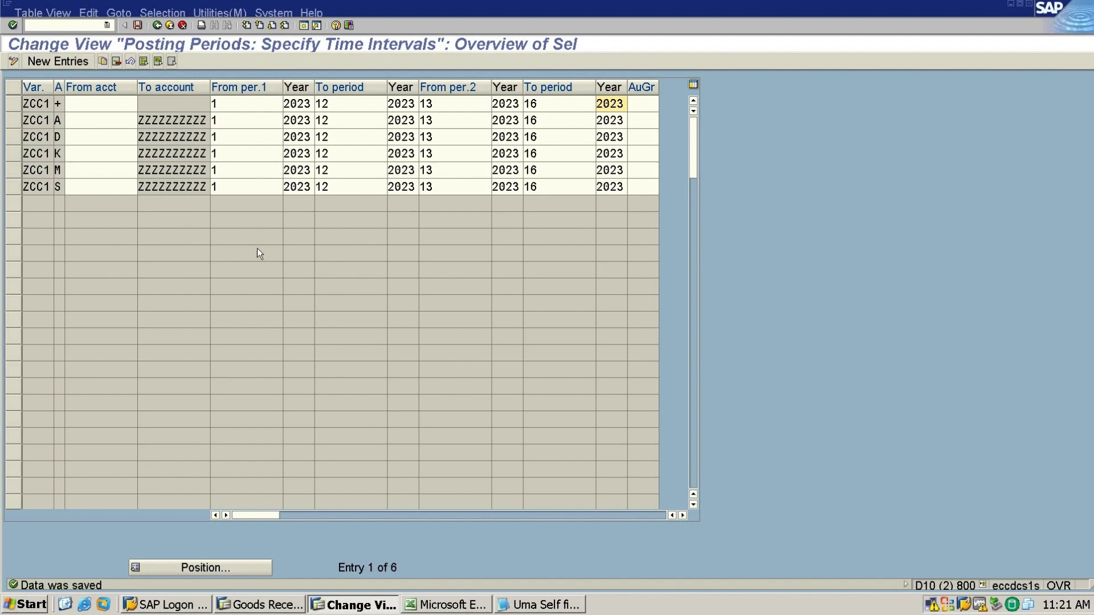
pyautogui.click(158, 25)
pyautogui.click(157, 25)
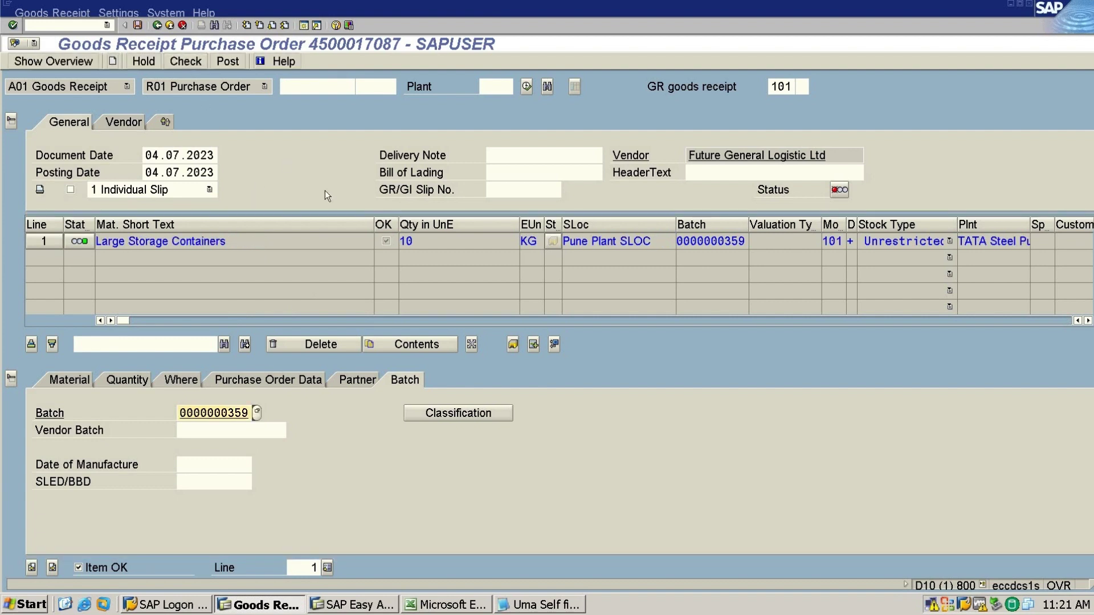
# - Retry posting the goods receipt, dismiss the period 007 2023 not-open error log, and exit unsaved
pyautogui.click(231, 64)
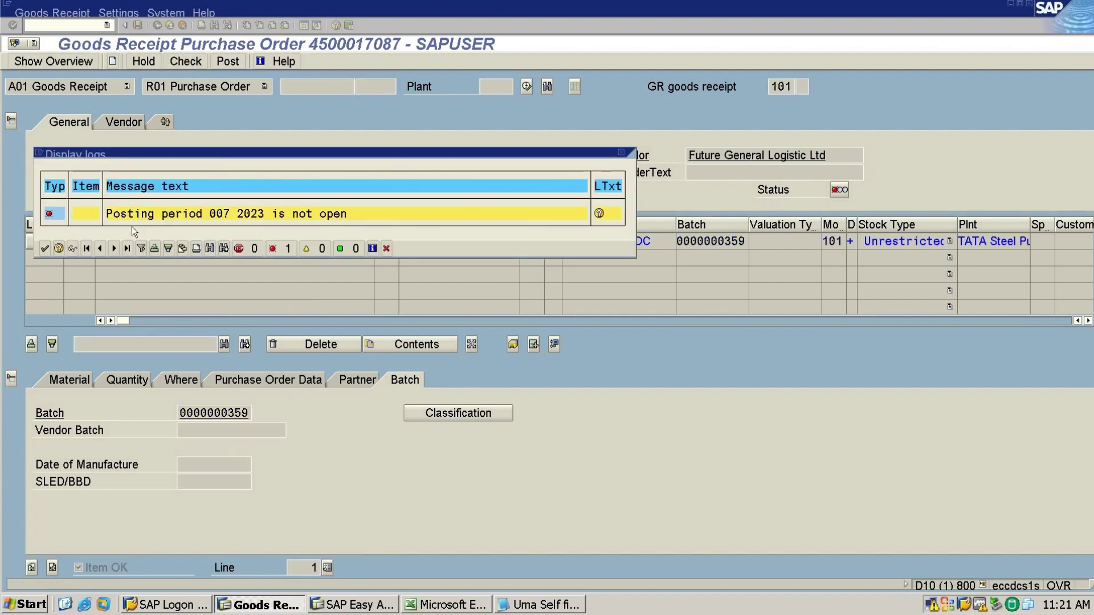
pyautogui.click(386, 249)
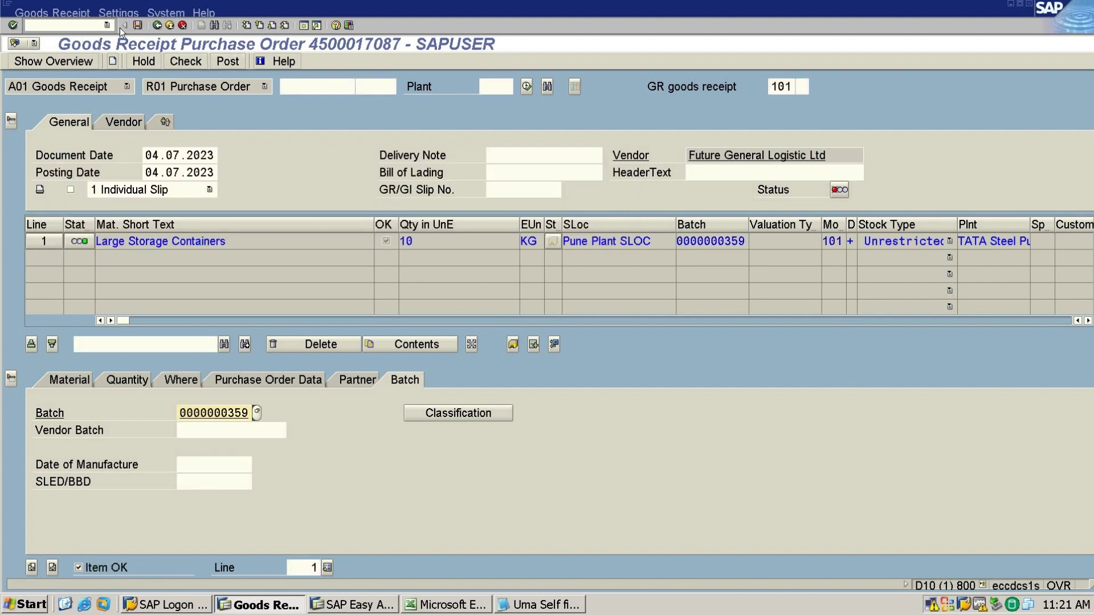
pyautogui.click(158, 27)
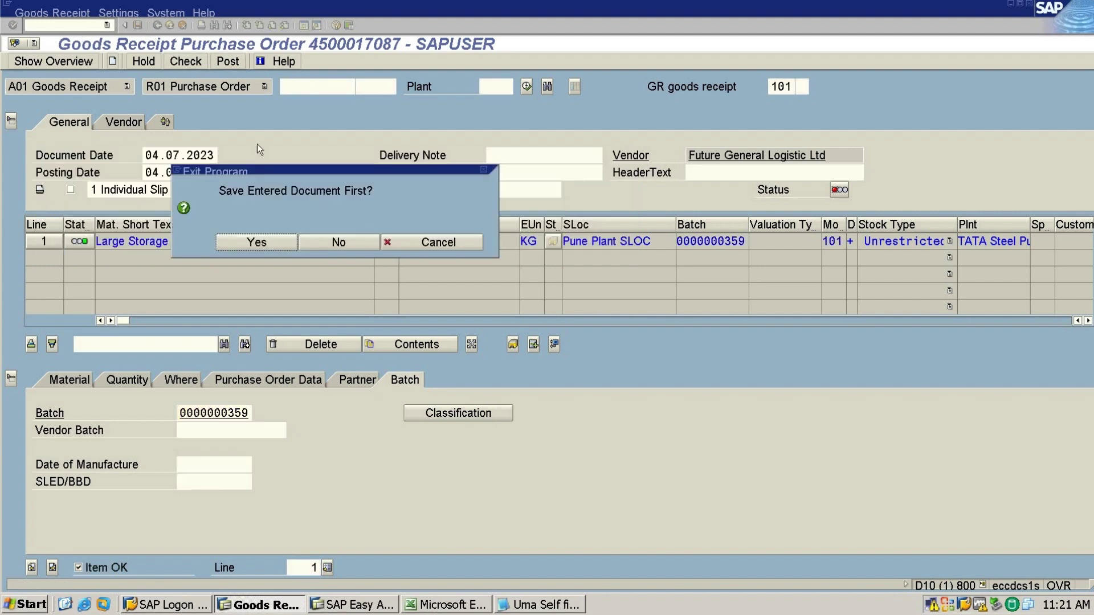
pyautogui.click(328, 242)
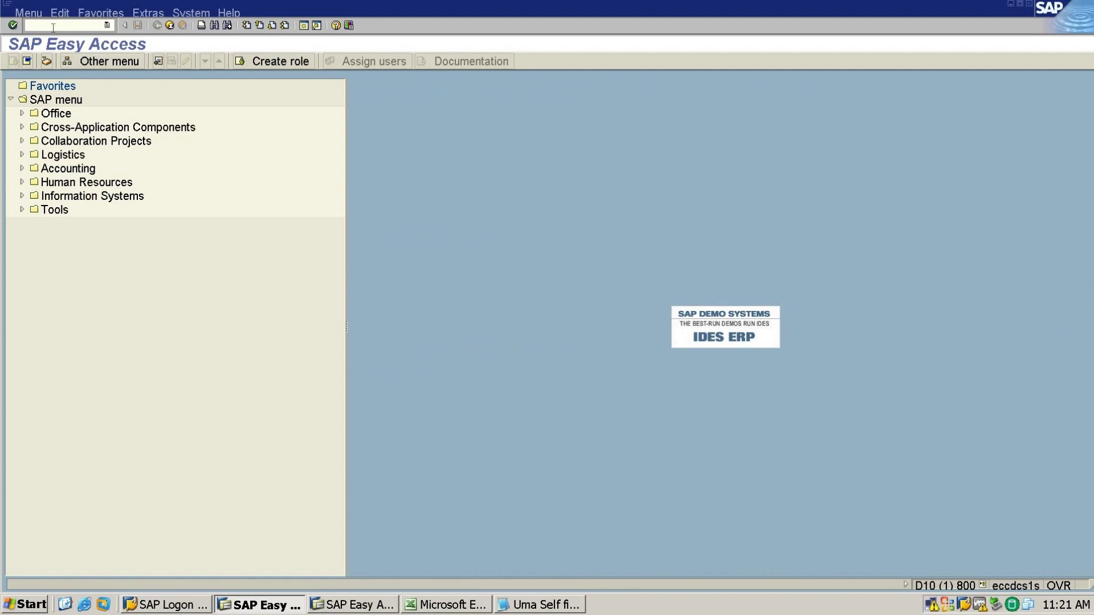